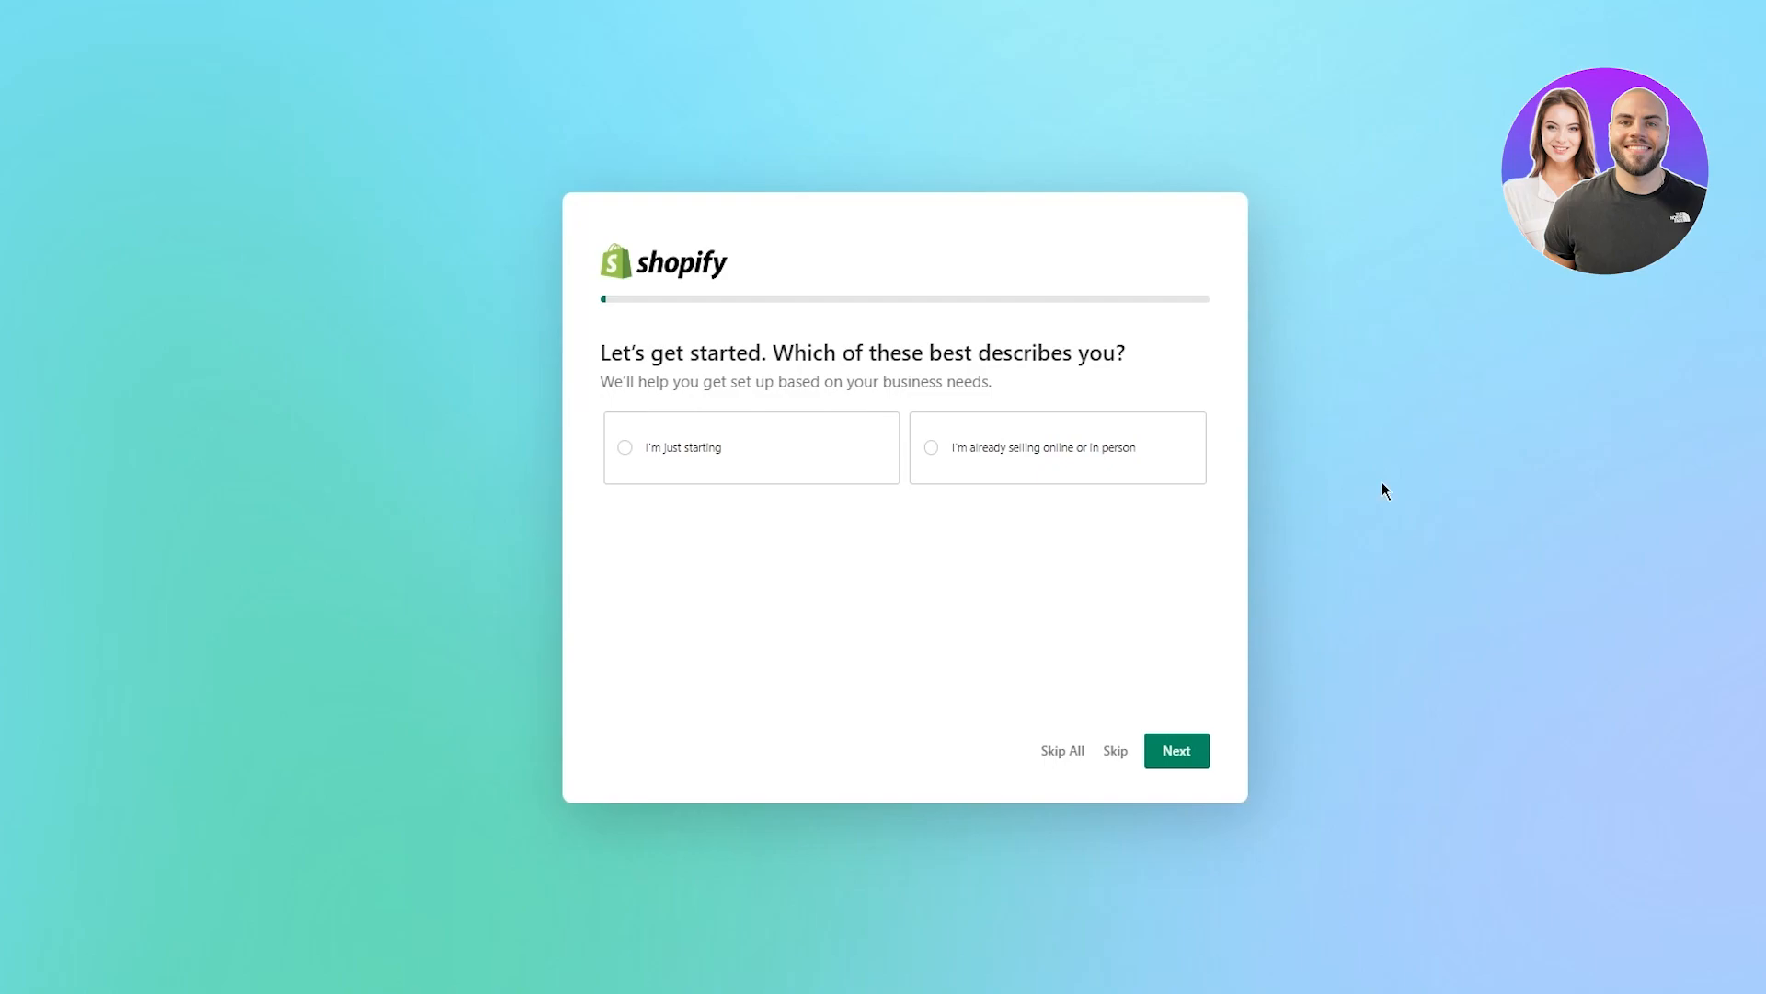
Answer the store setup questions with "I'm just starting" and "An online store" as the place to sell.
left_click(747, 451)
left_click(1177, 754)
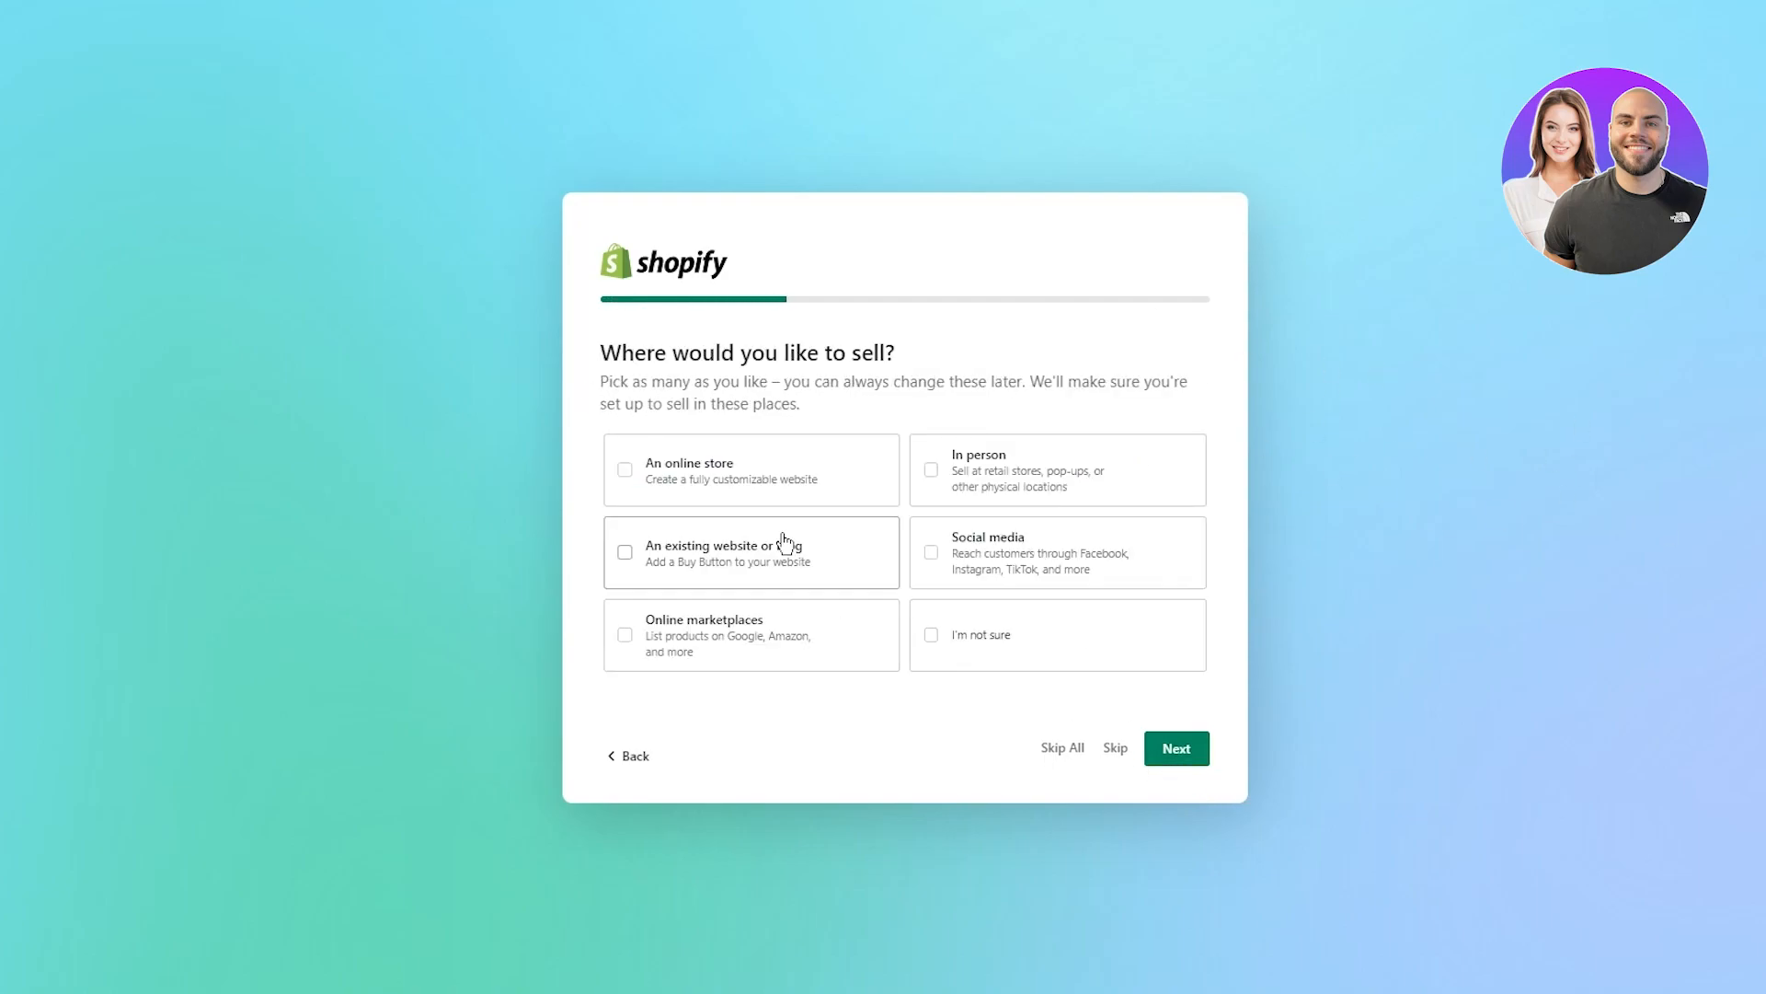
left_click(803, 463)
left_click(1174, 747)
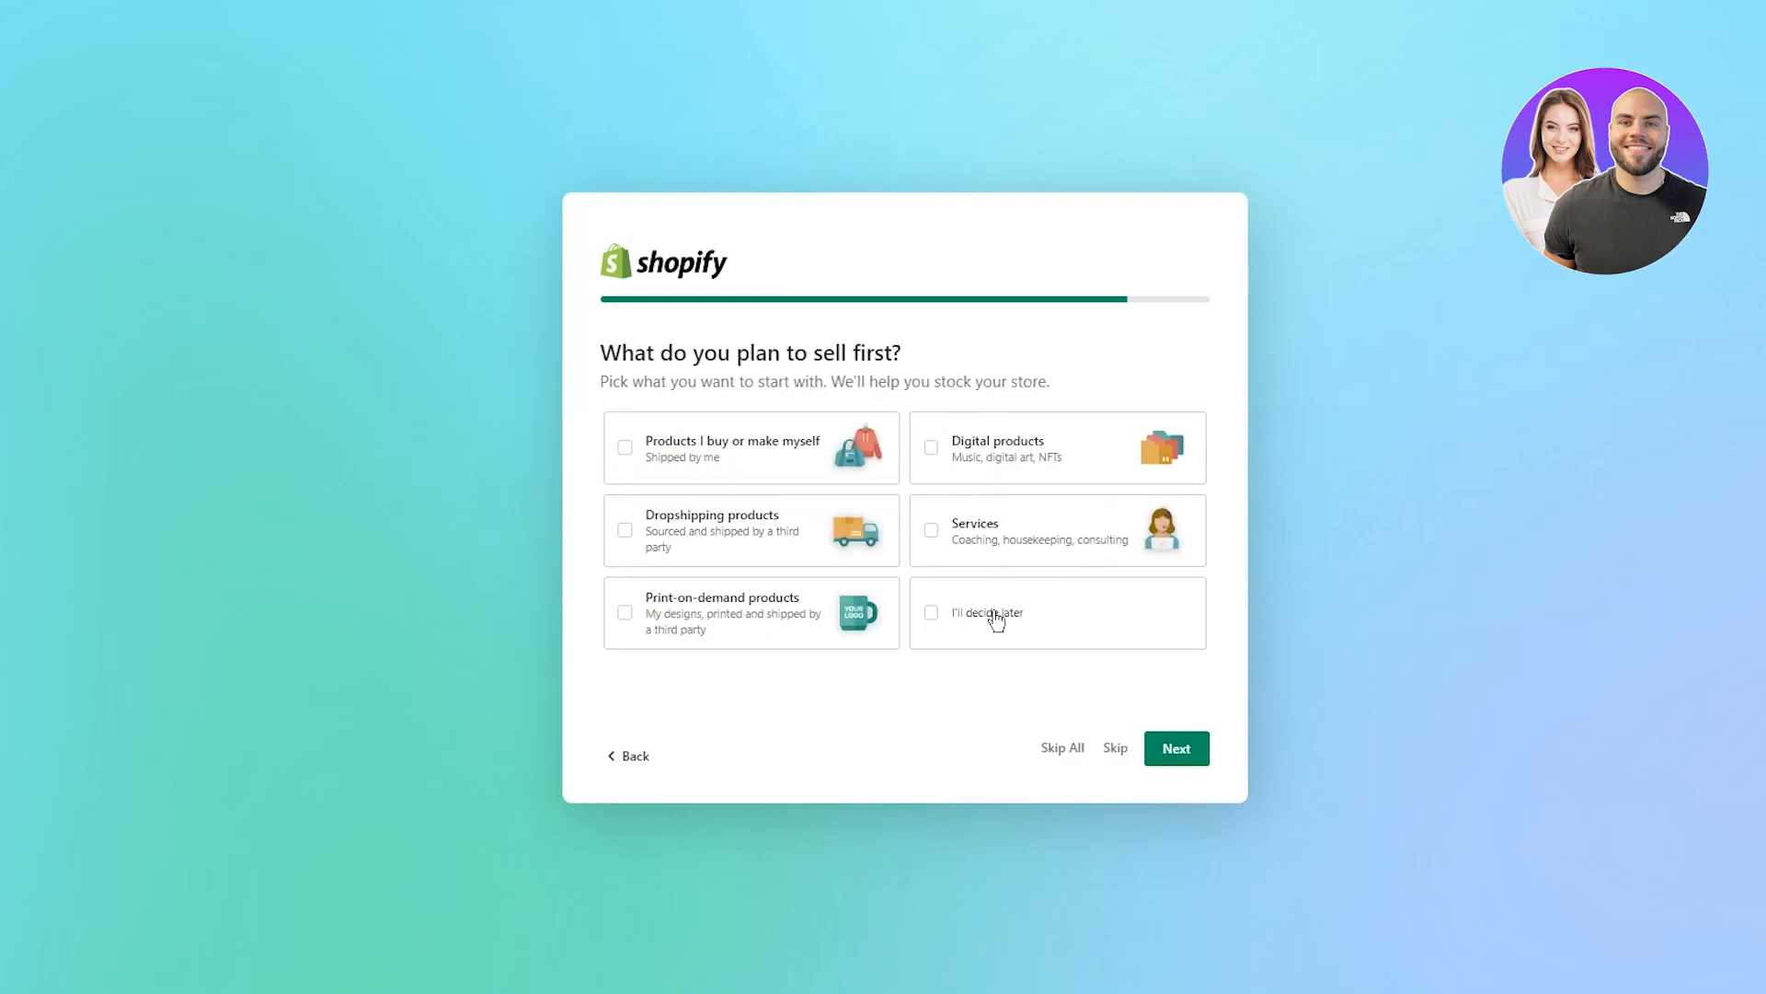
Choose products bought or made yourself and dropshipping products as the first items to sell, and skip the store name.
left_click_drag(591, 356, 974, 344)
left_click(974, 385)
left_click(726, 529)
left_click(759, 469)
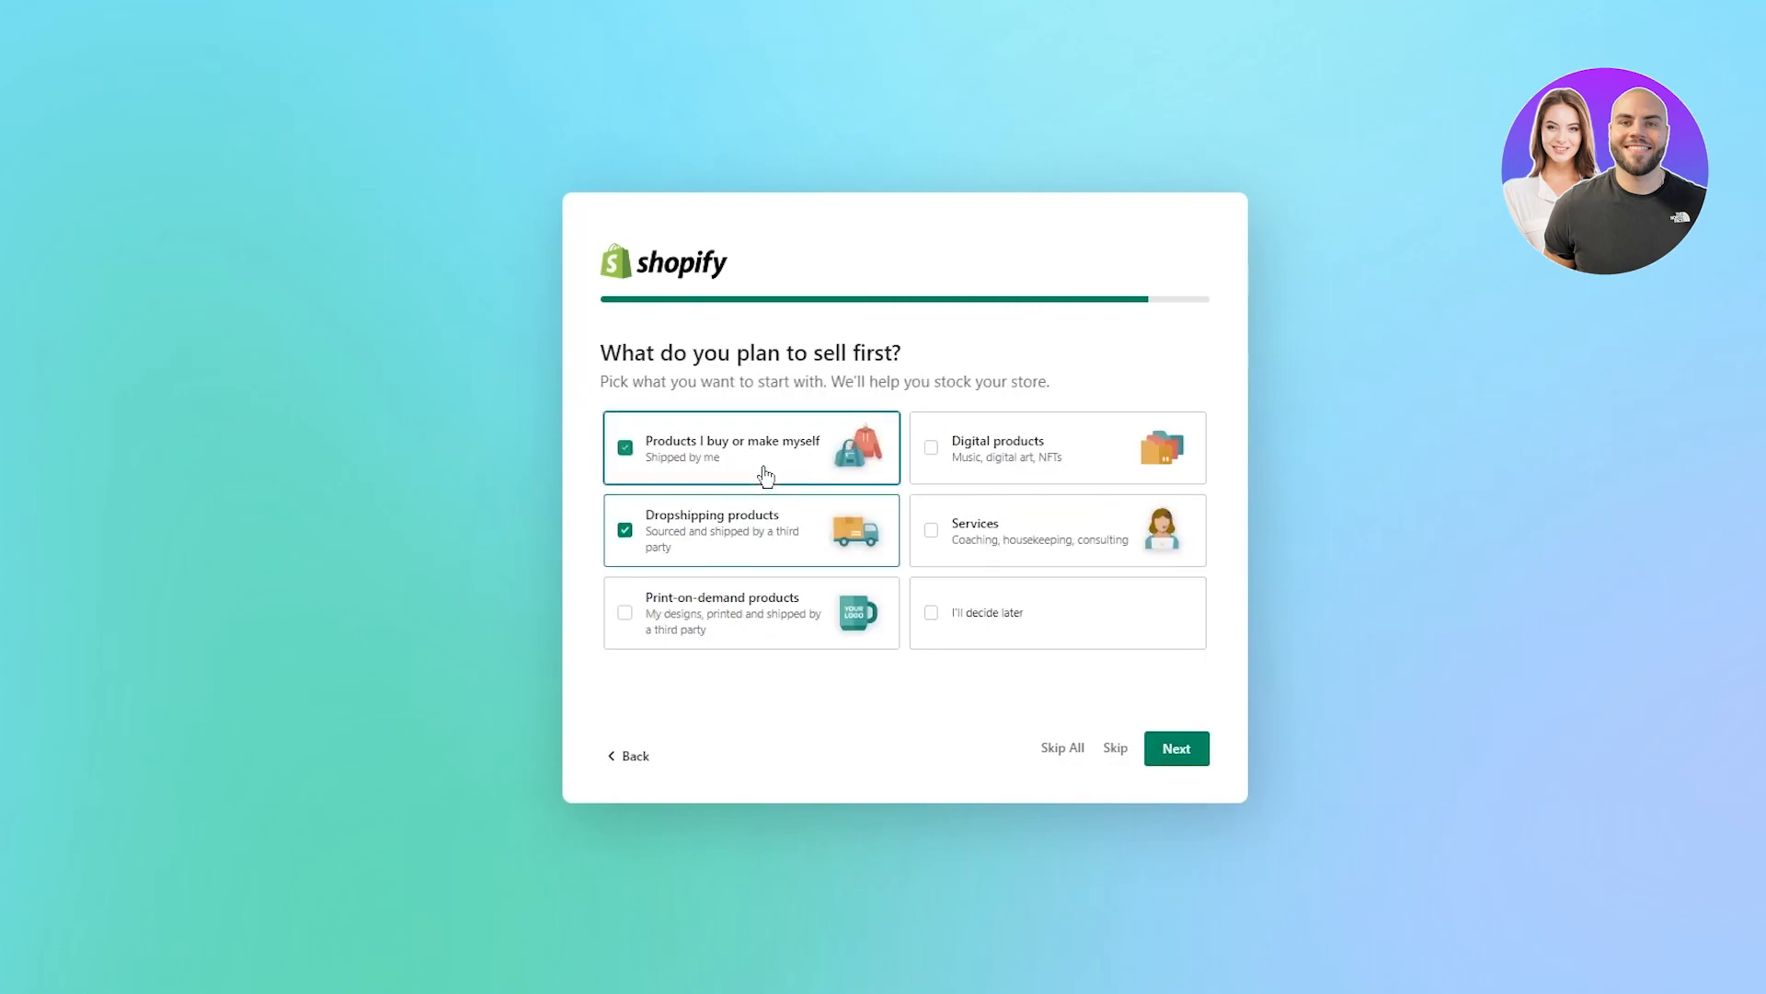
left_click(1190, 762)
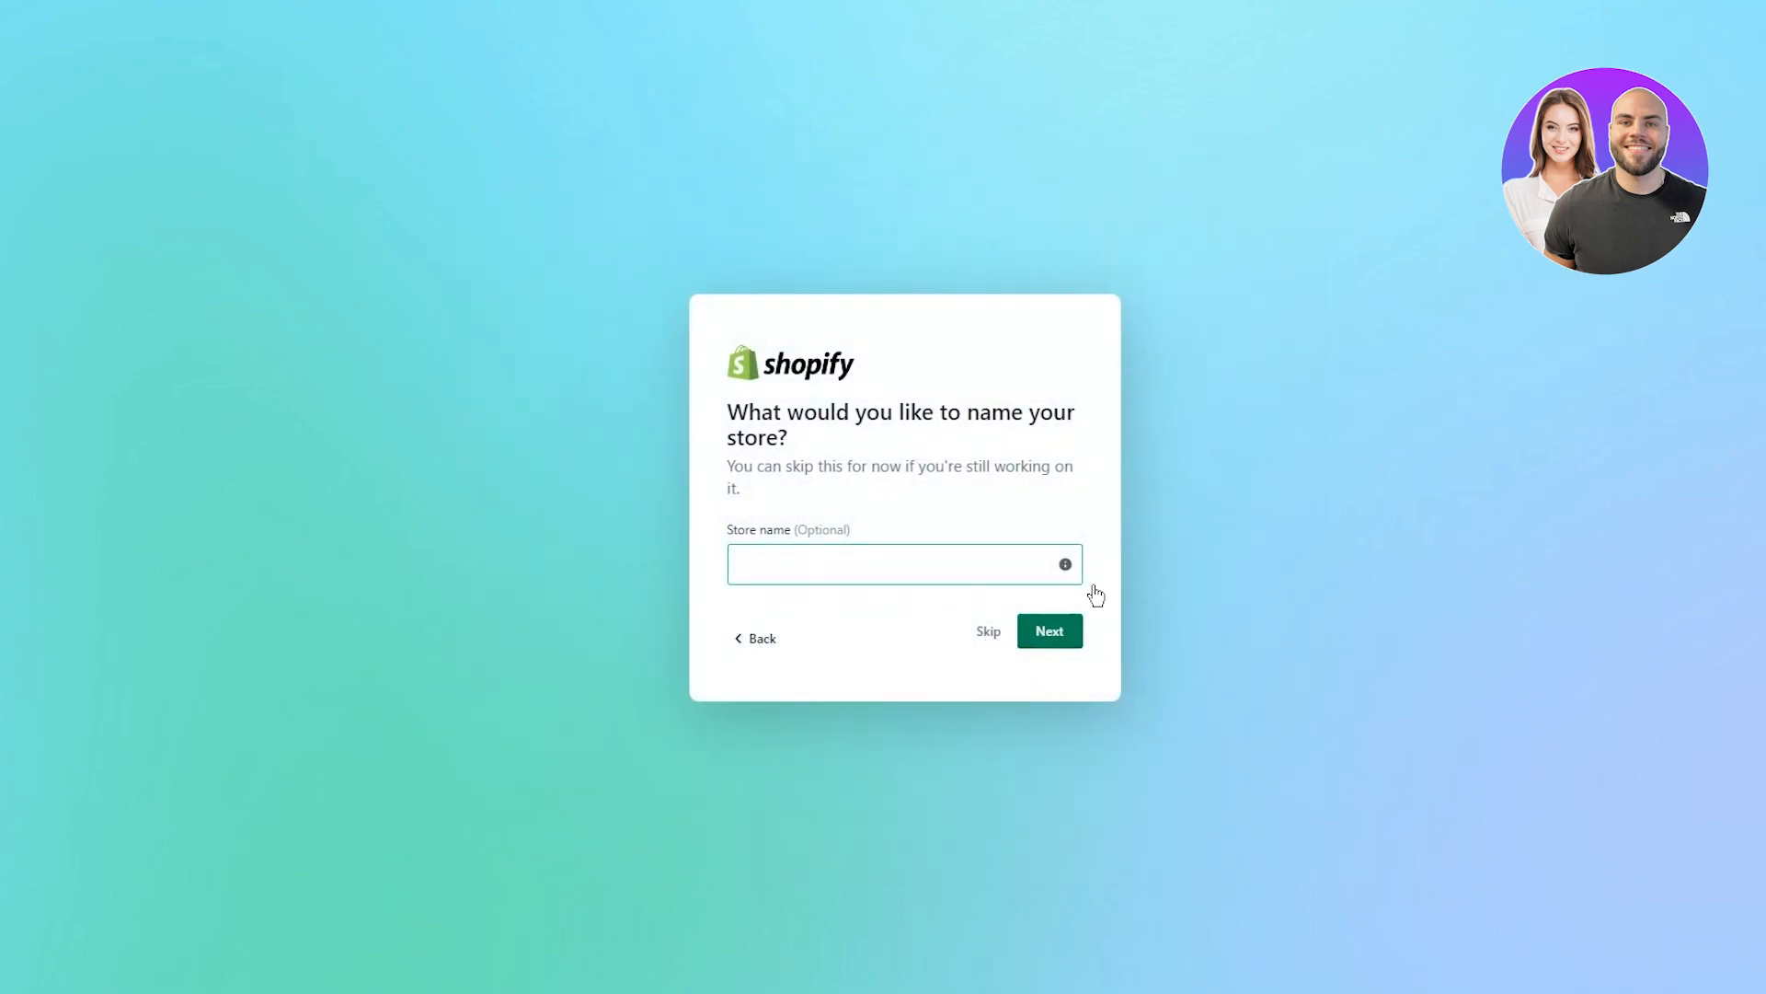
left_click(981, 633)
Sign in with the first listed account and confirm its security settings without changes.
left_click(902, 350)
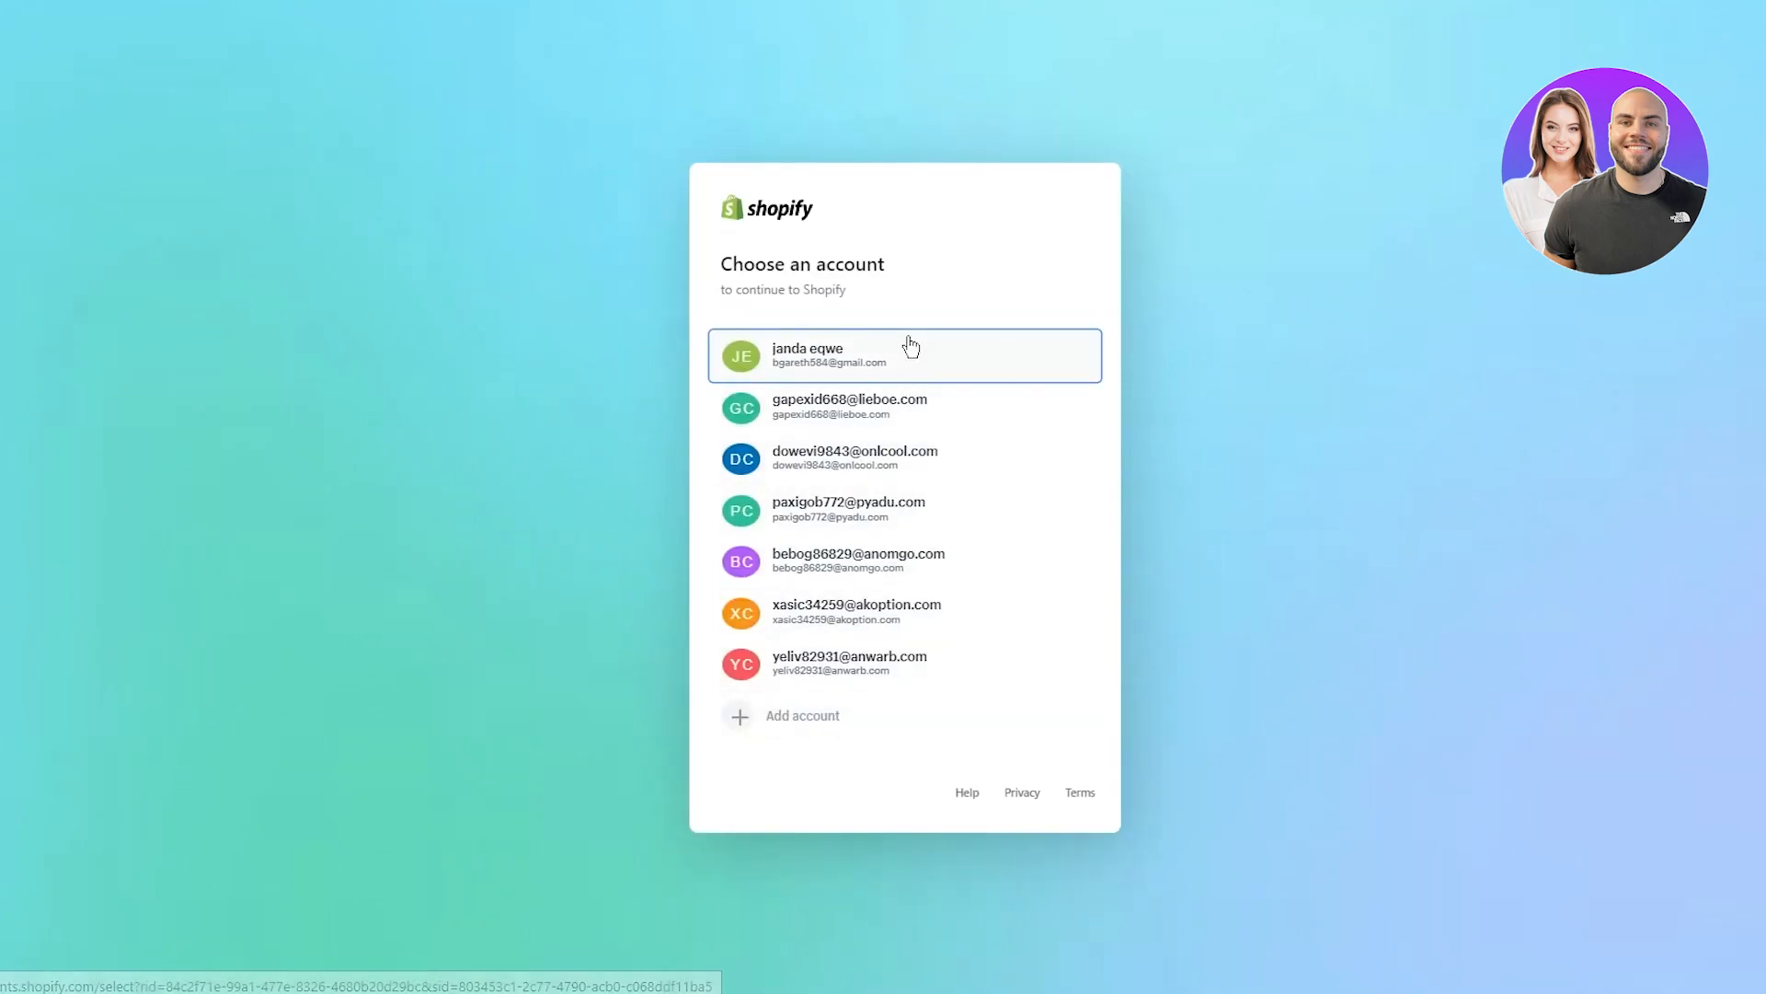
left_click(1084, 520)
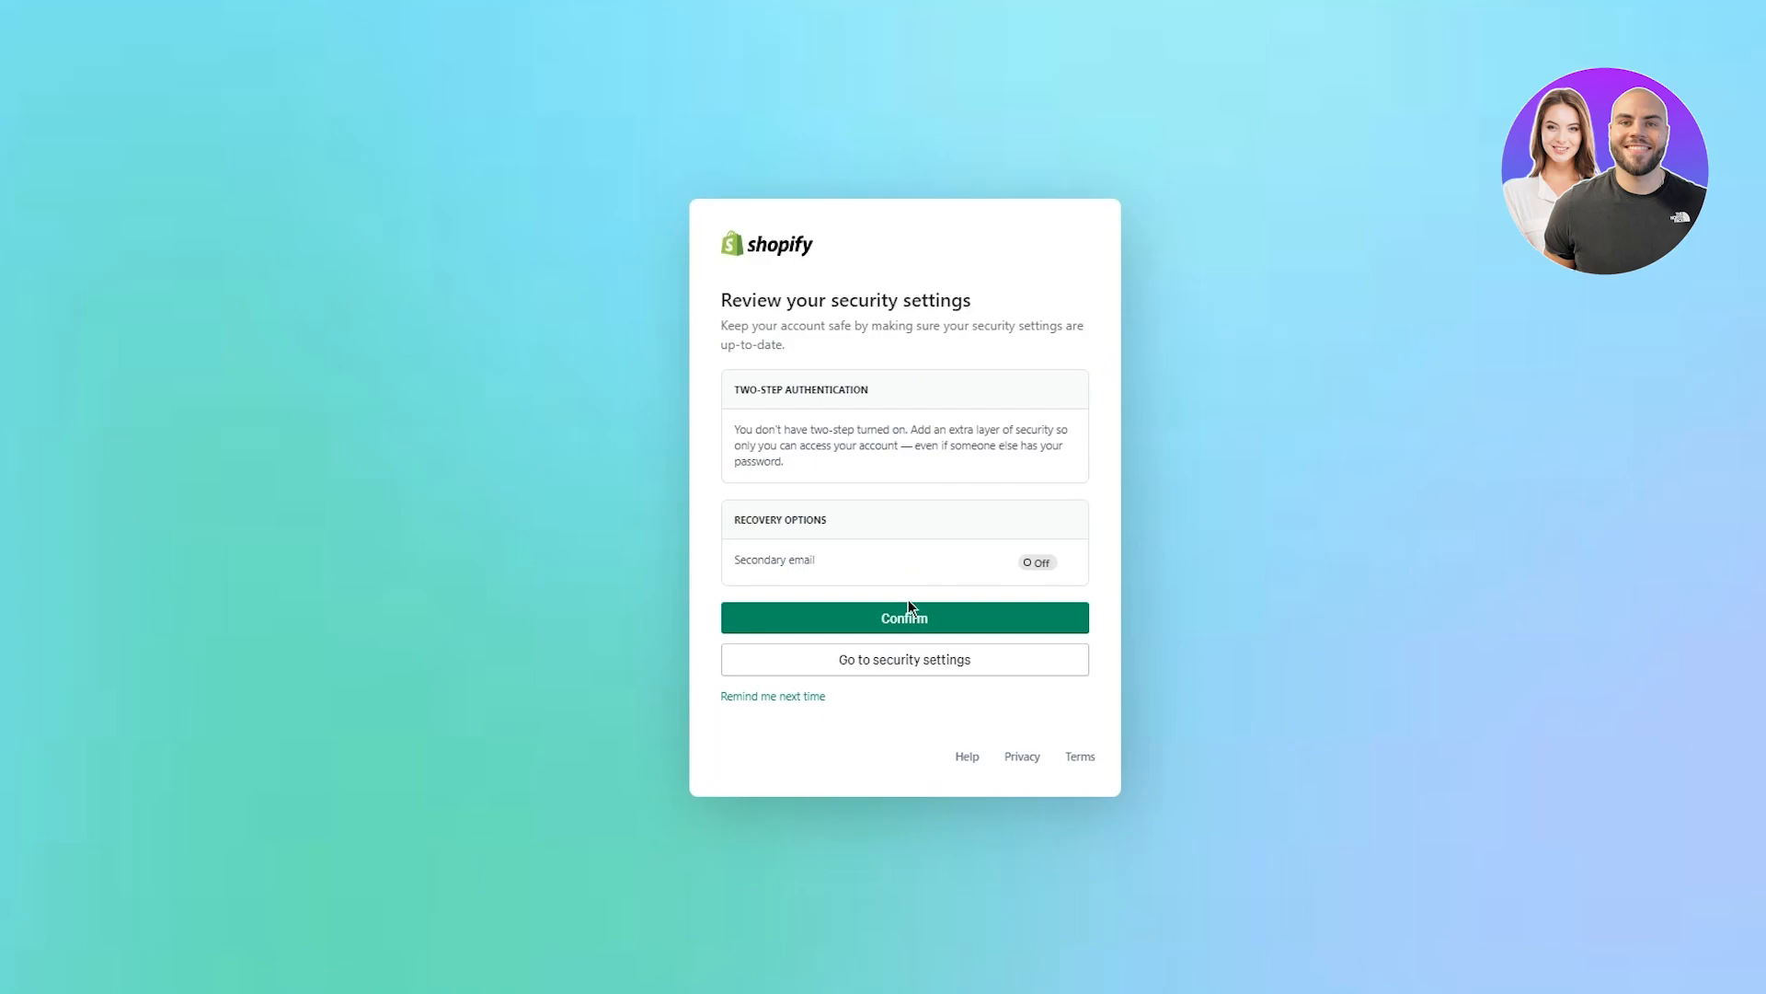
left_click(889, 618)
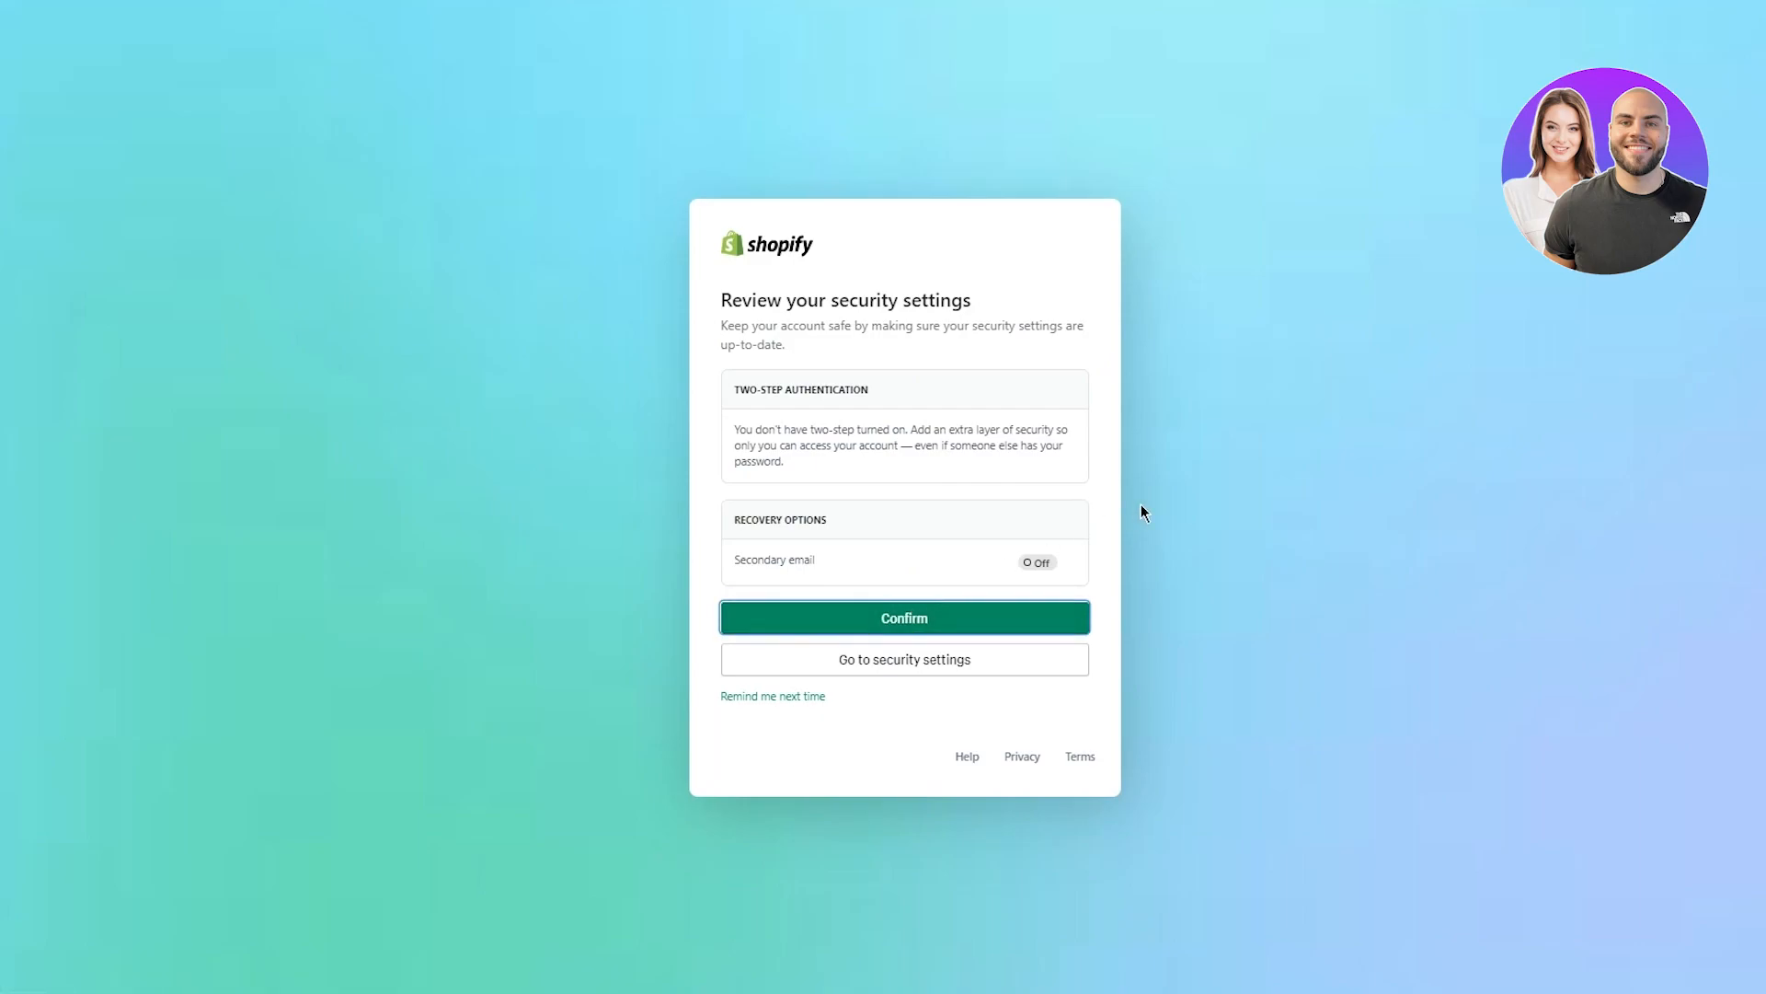
left_click(906, 364)
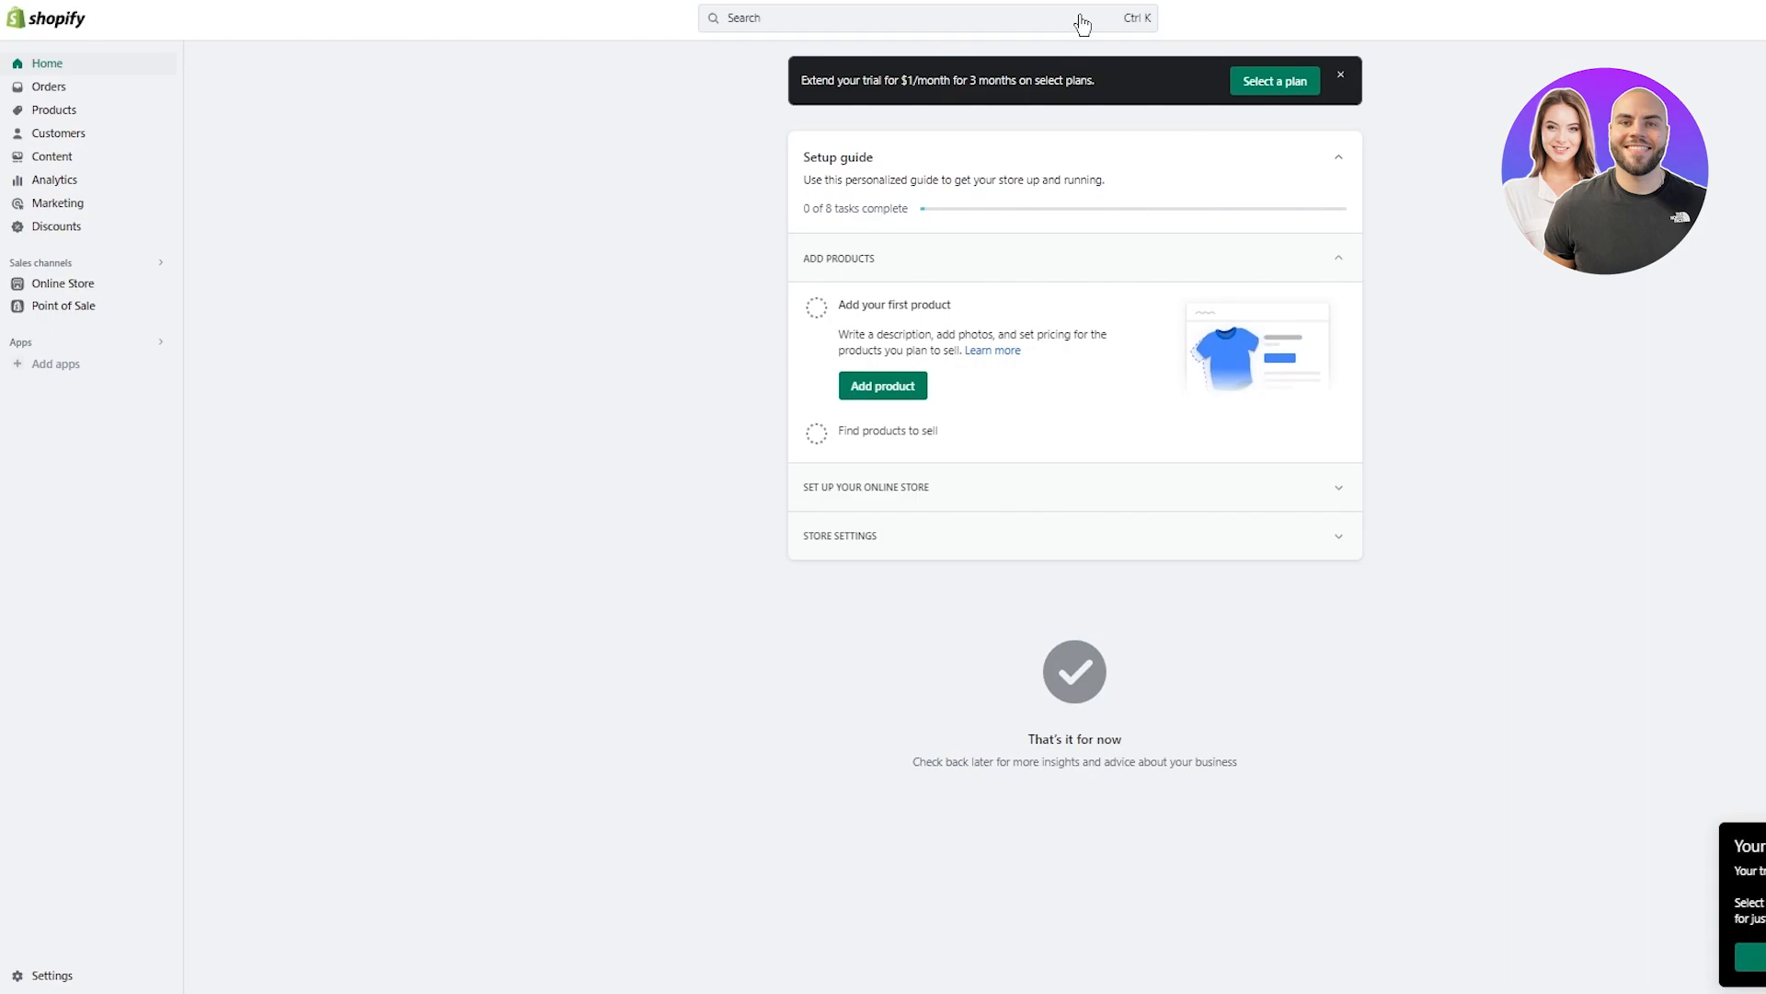
Find the Facebook & Instagram channel through a sales channel search and open its app listing.
left_click(741, 25)
left_click(796, 58)
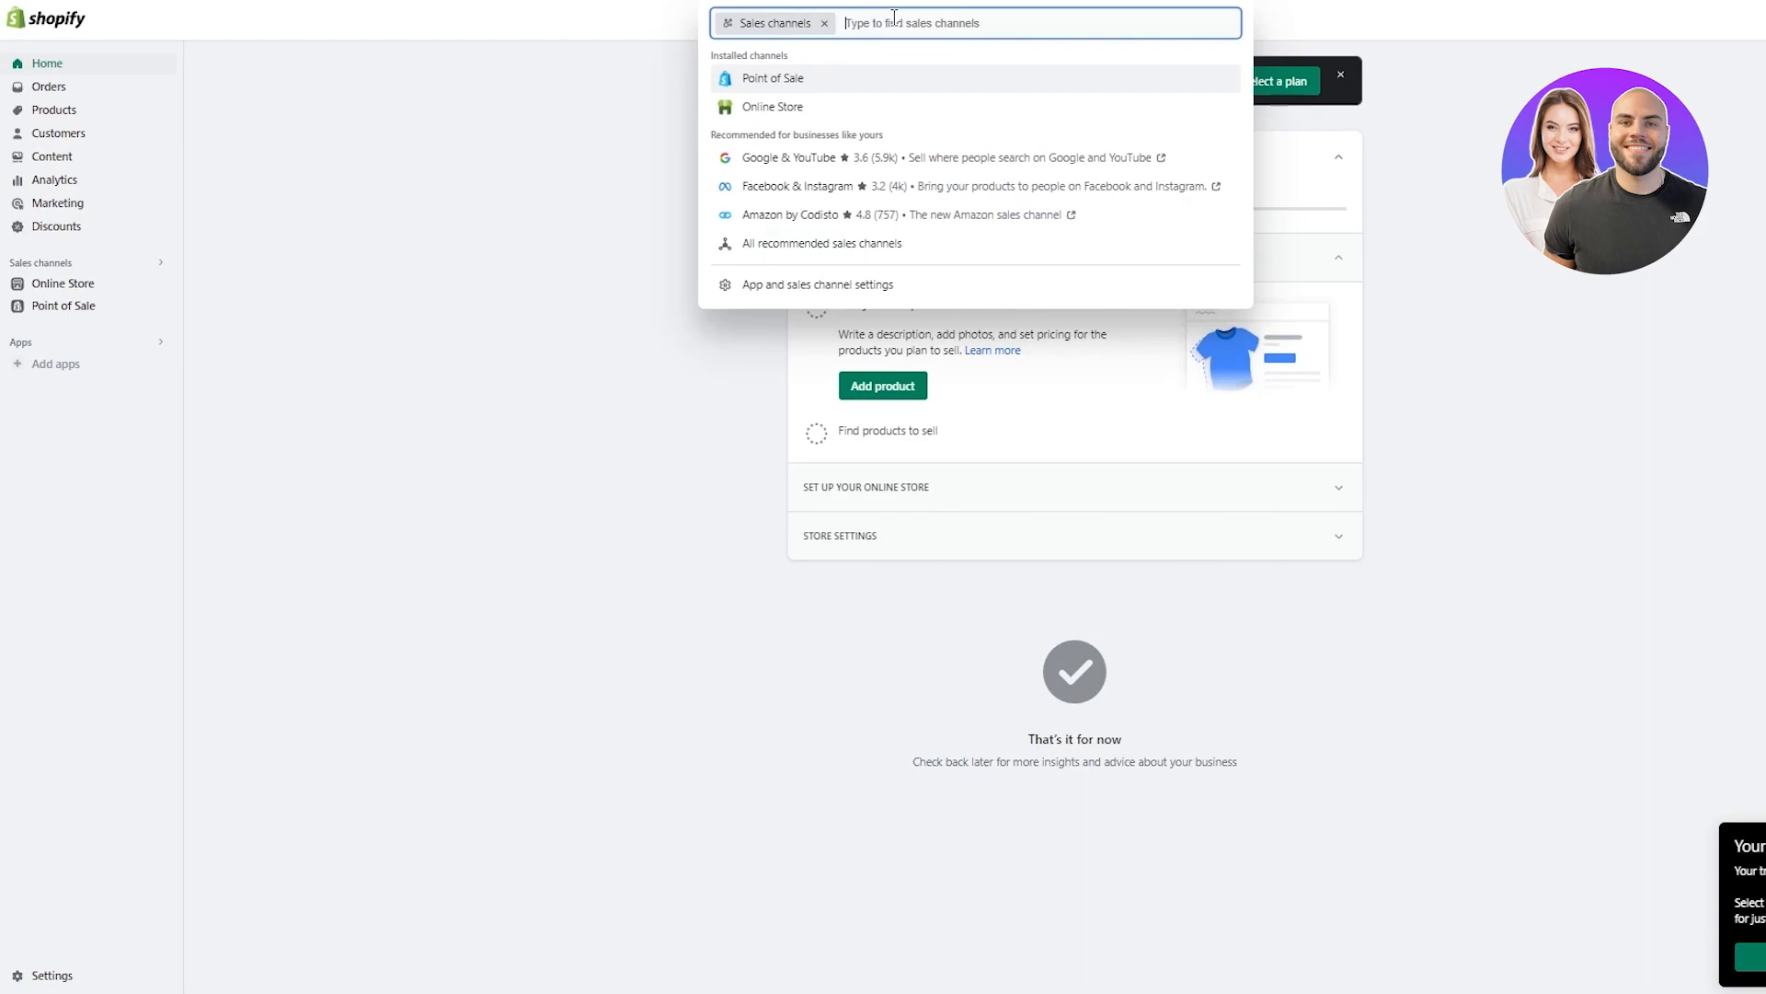
left_click(895, 185)
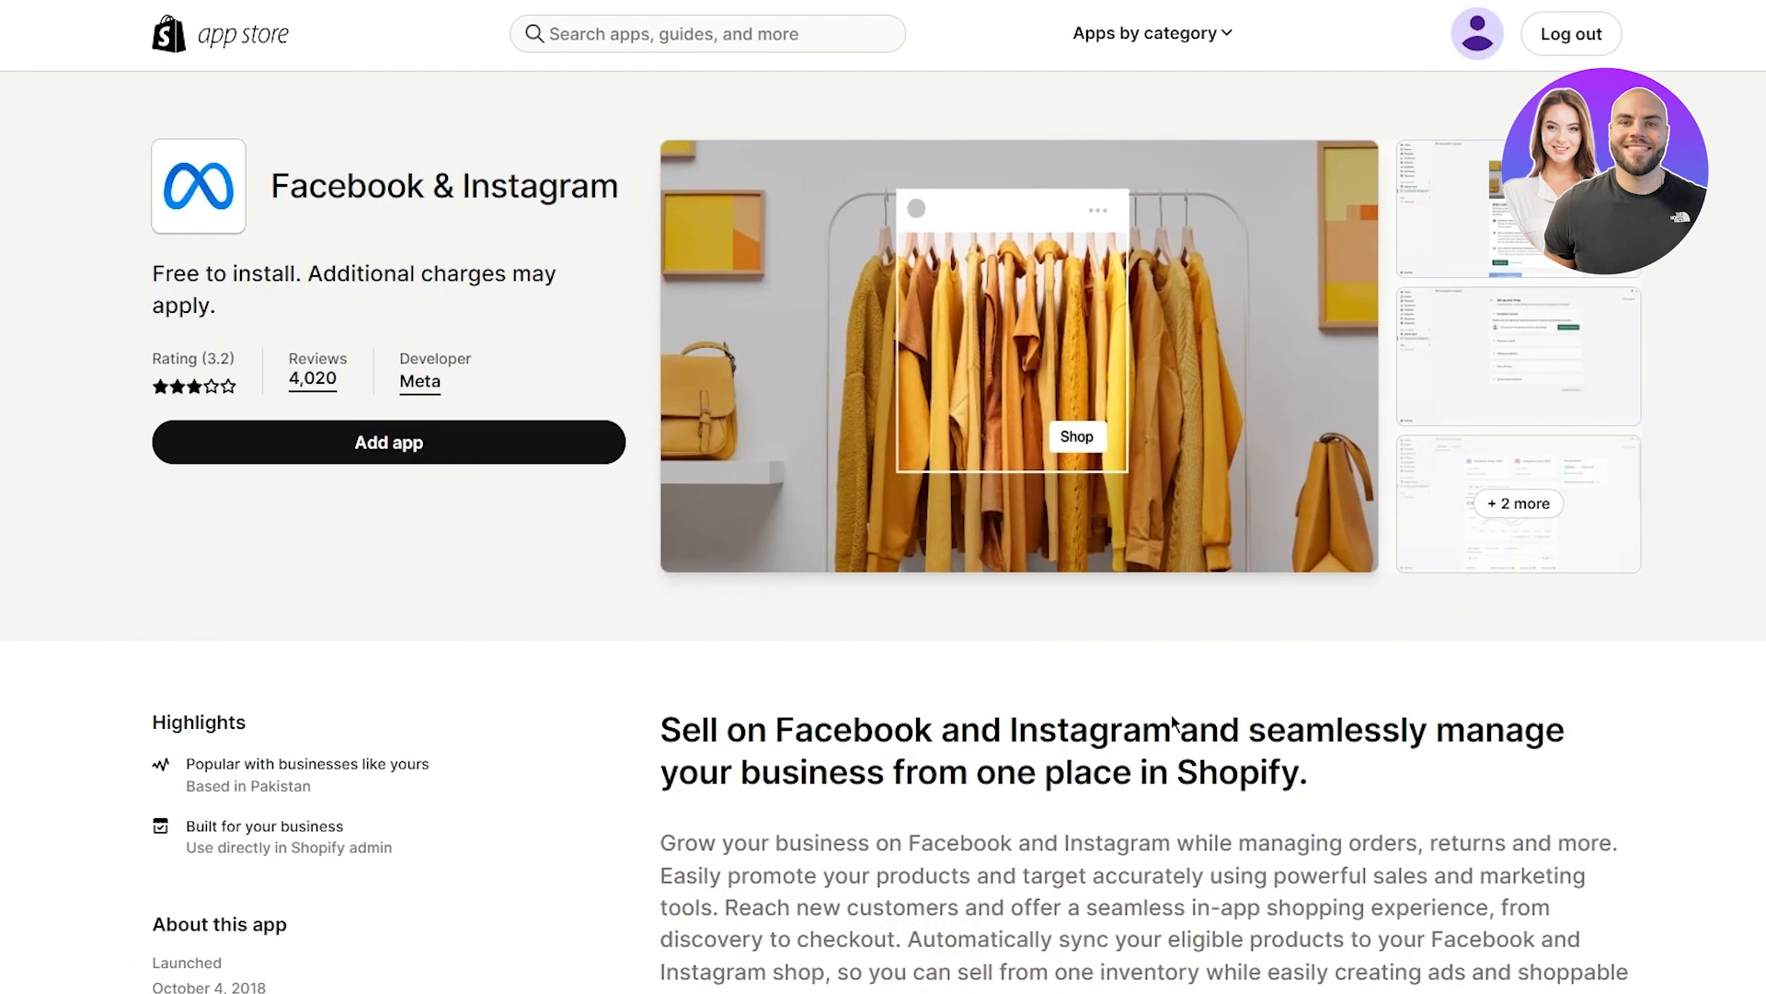
Add the Facebook & Instagram sales channel to the store using the first listed account.
left_click(370, 444)
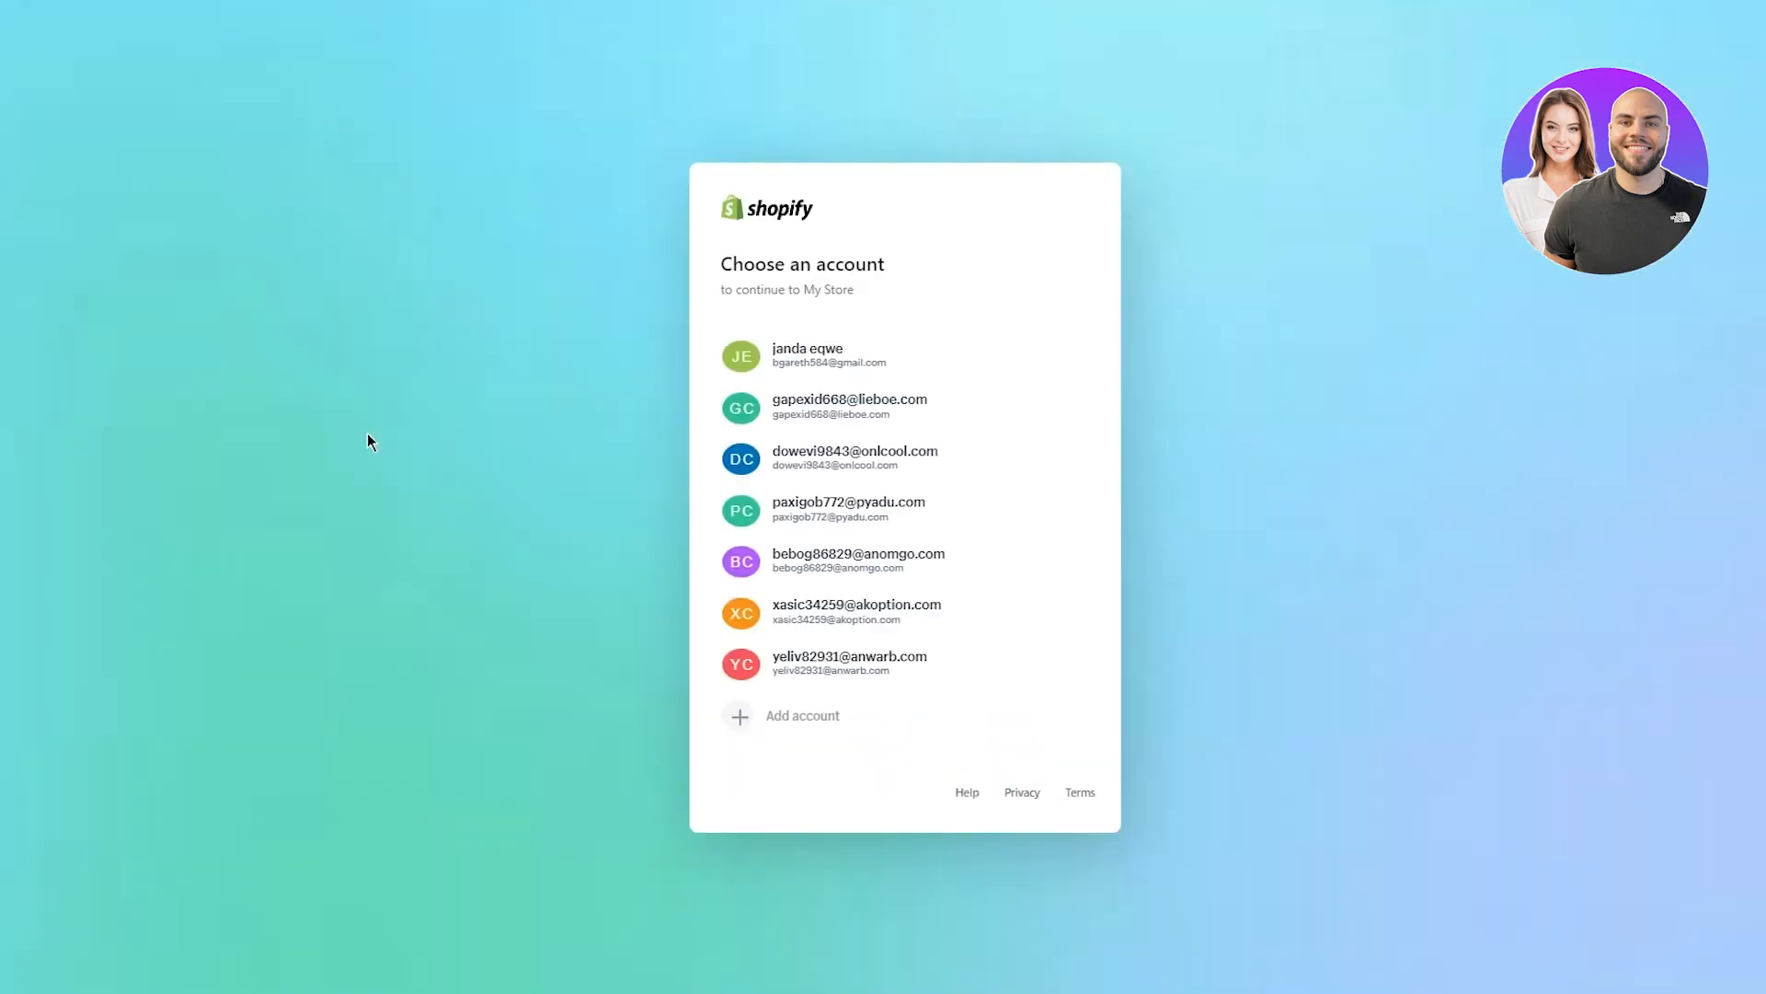
left_click(917, 354)
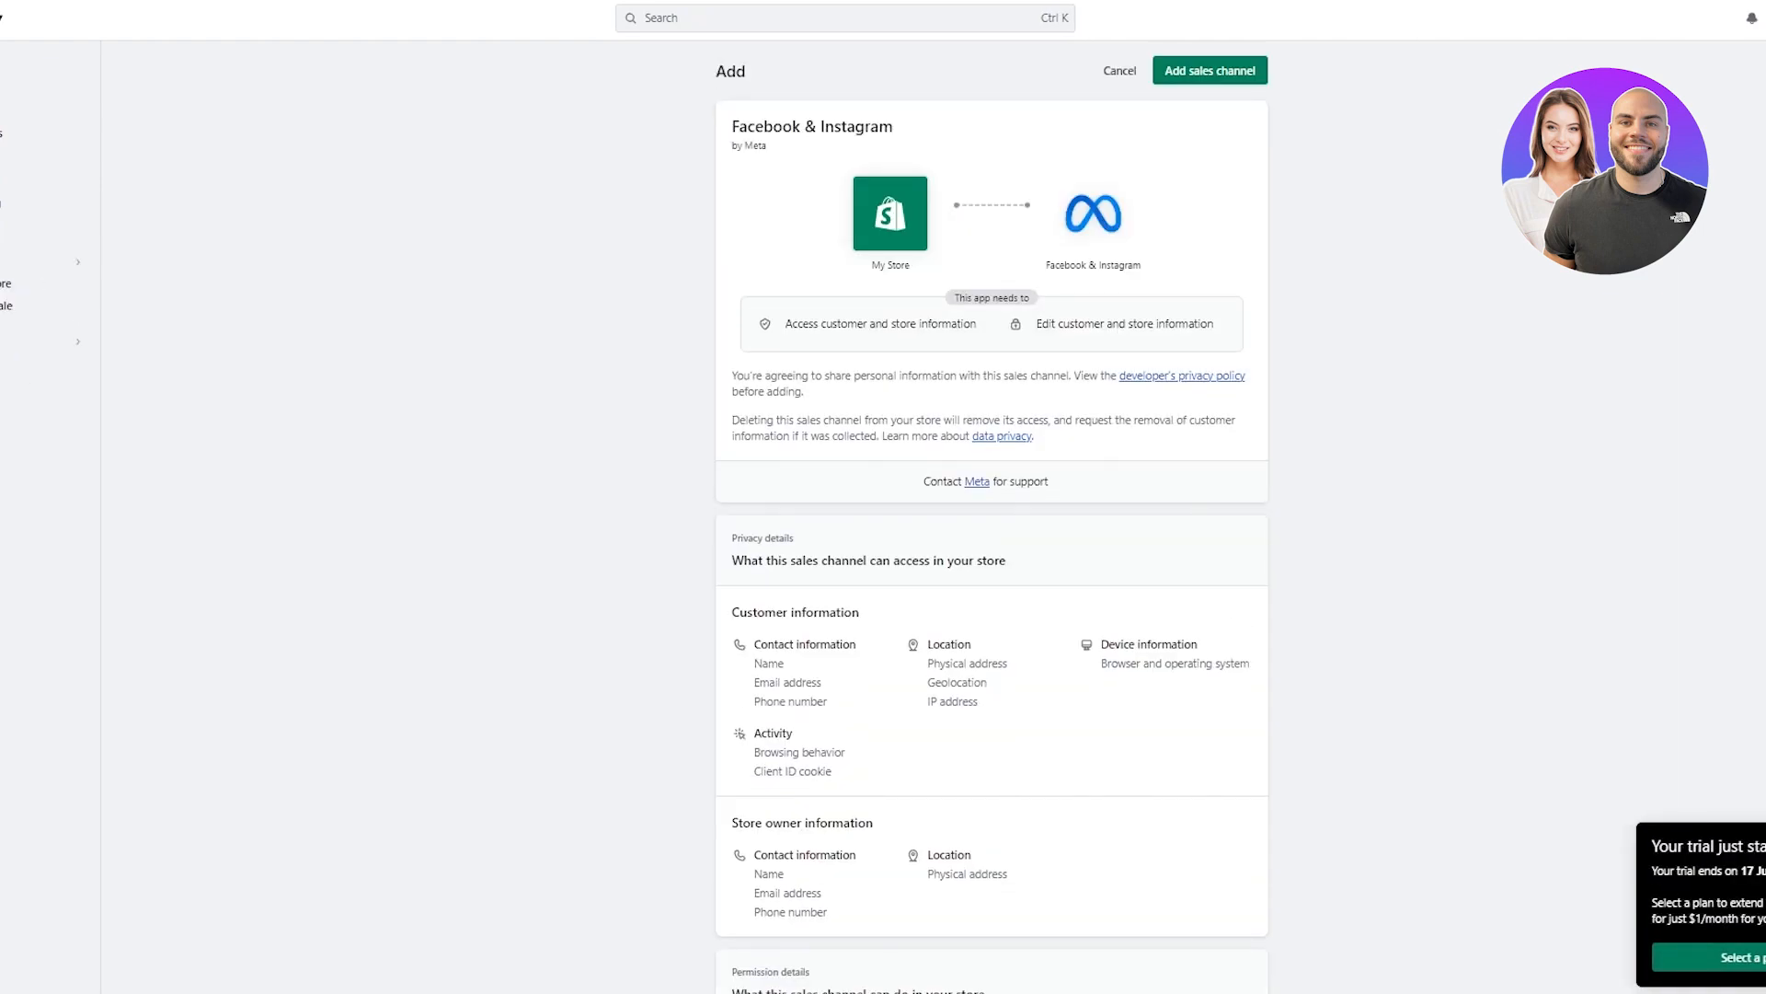
left_click(1227, 72)
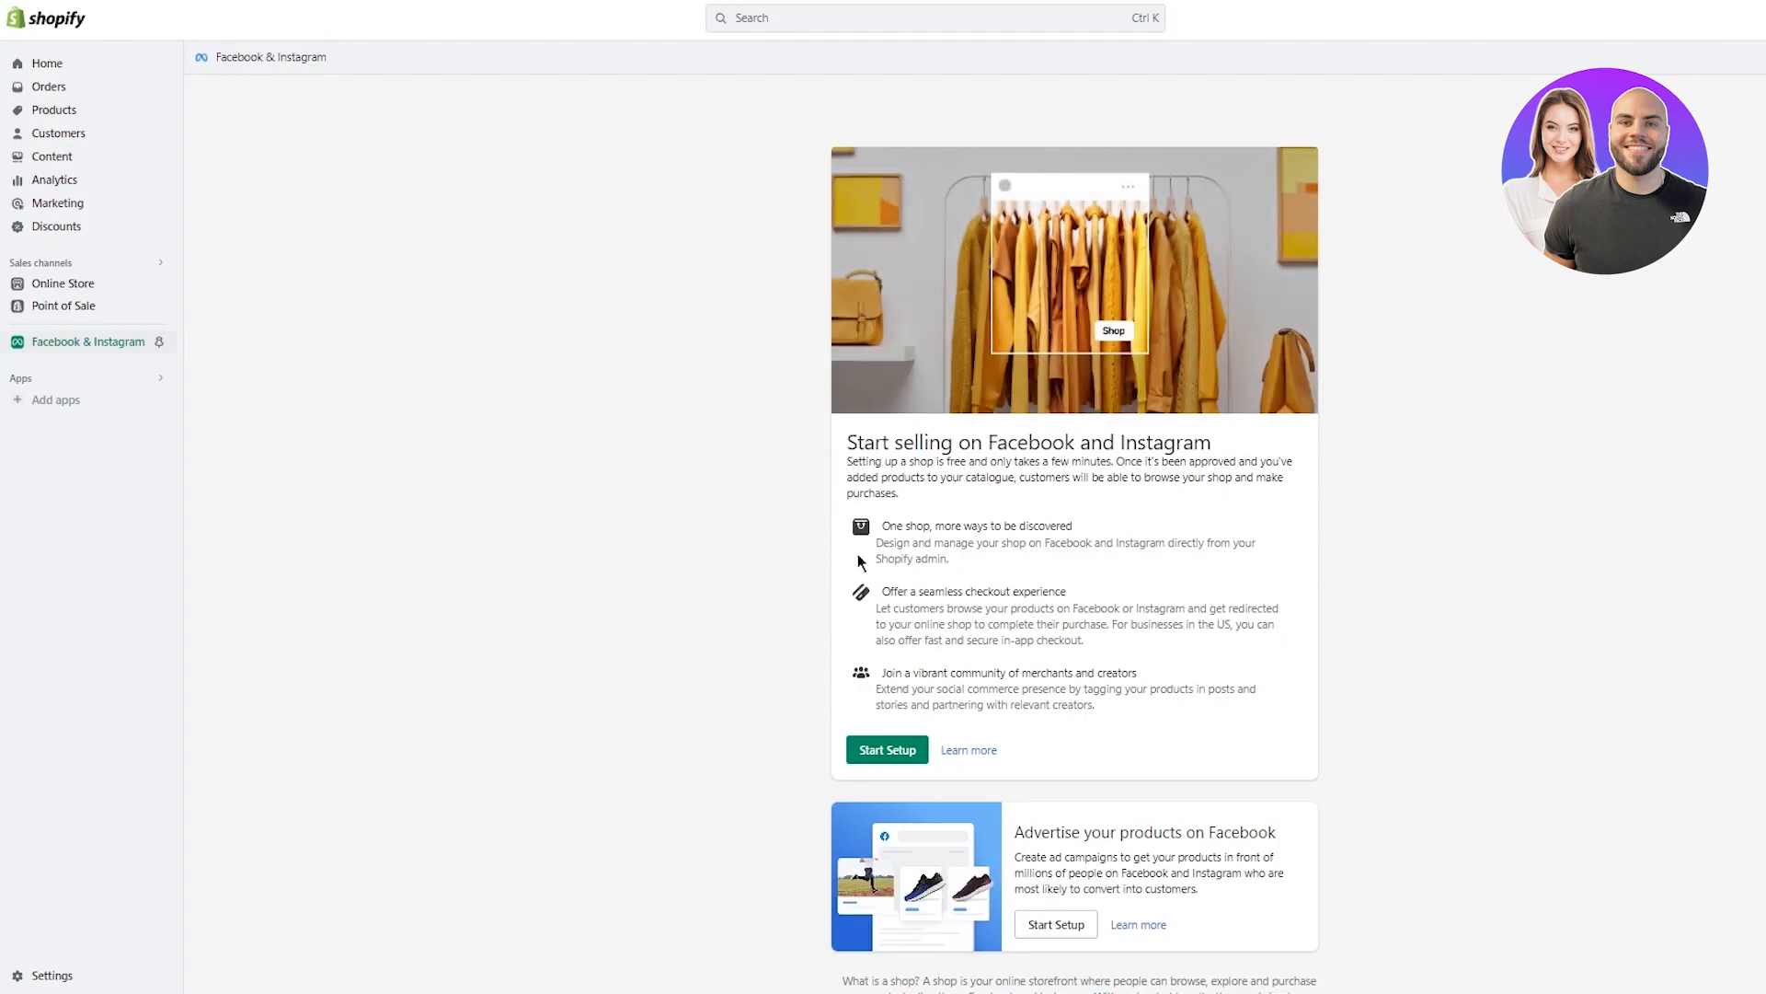
Start the Facebook and Instagram shop setup and connect the personal Facebook account, confirming it for the integration.
left_click(885, 750)
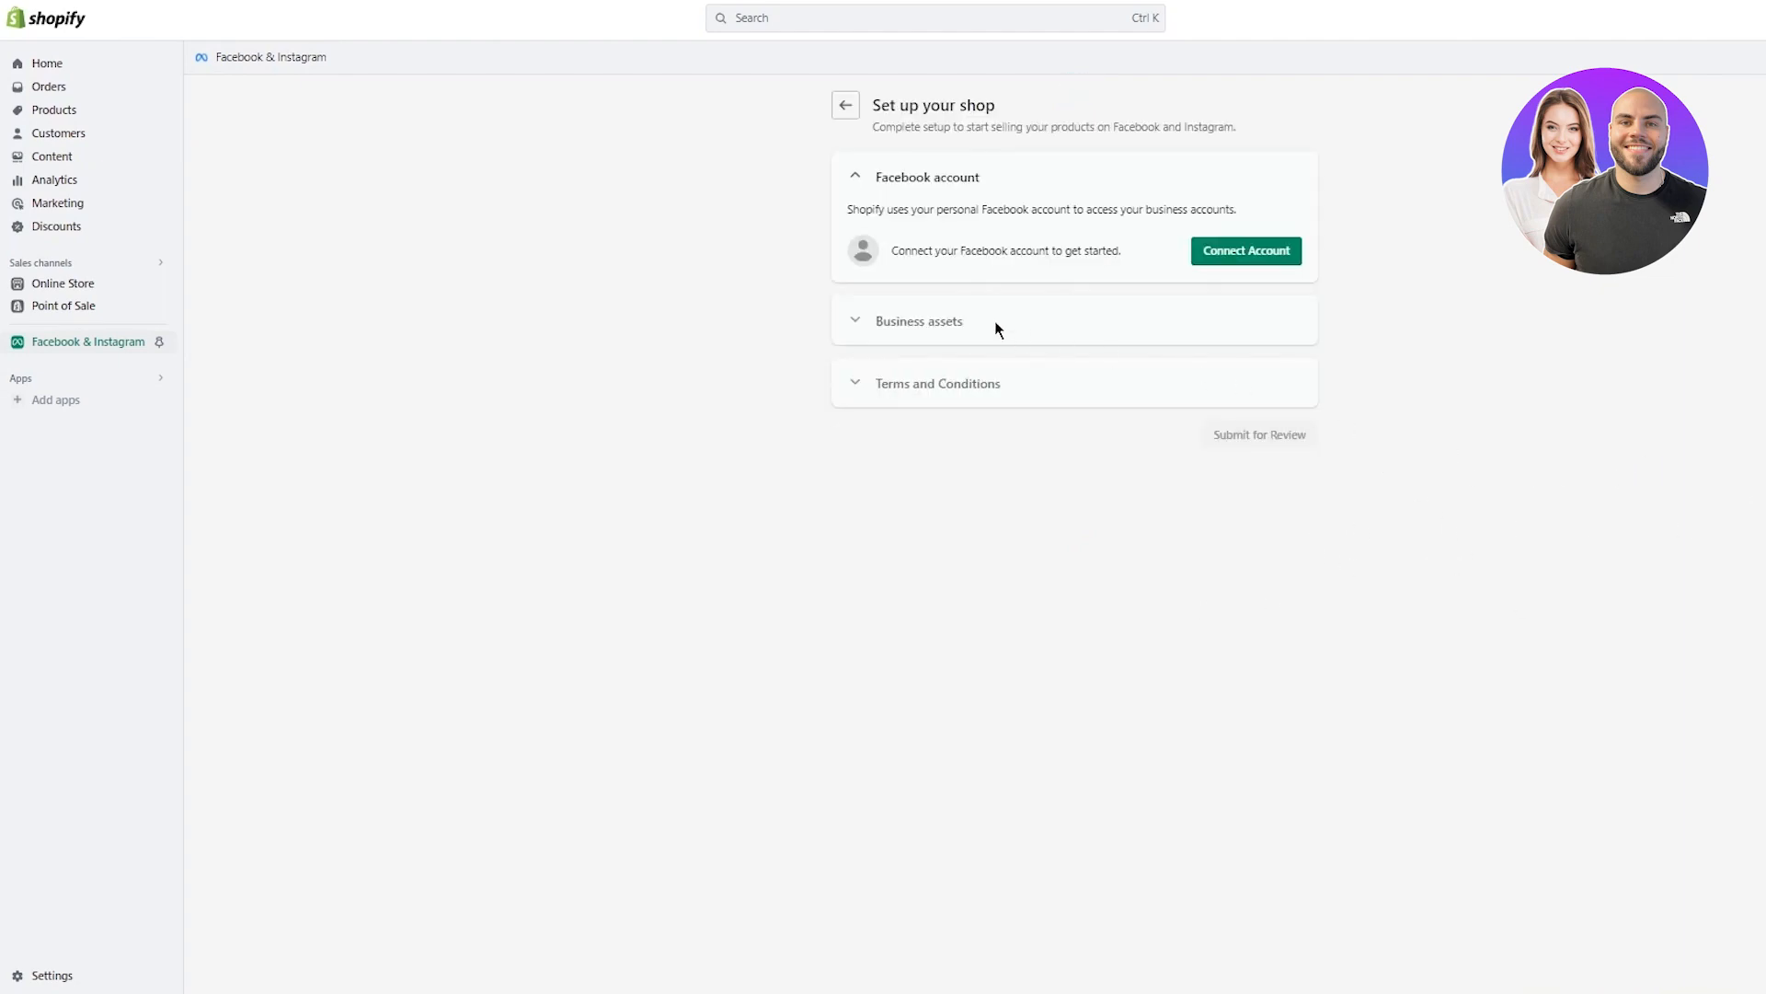
left_click(1267, 266)
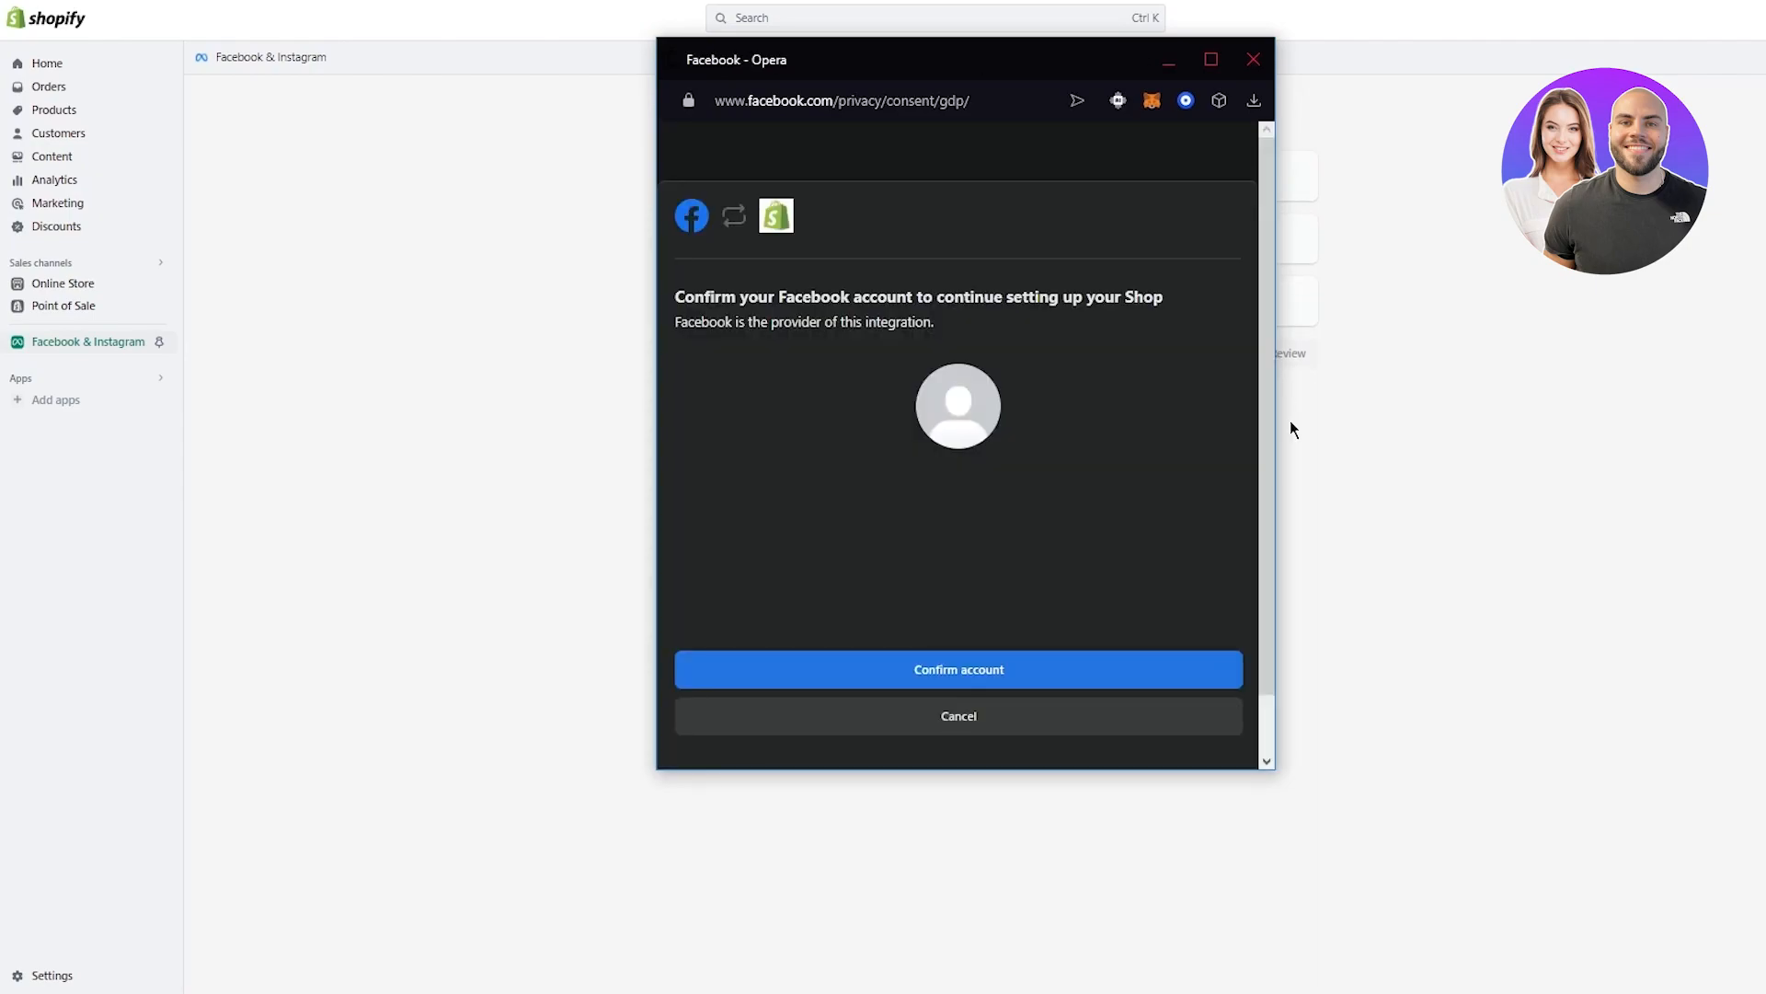
left_click(1064, 671)
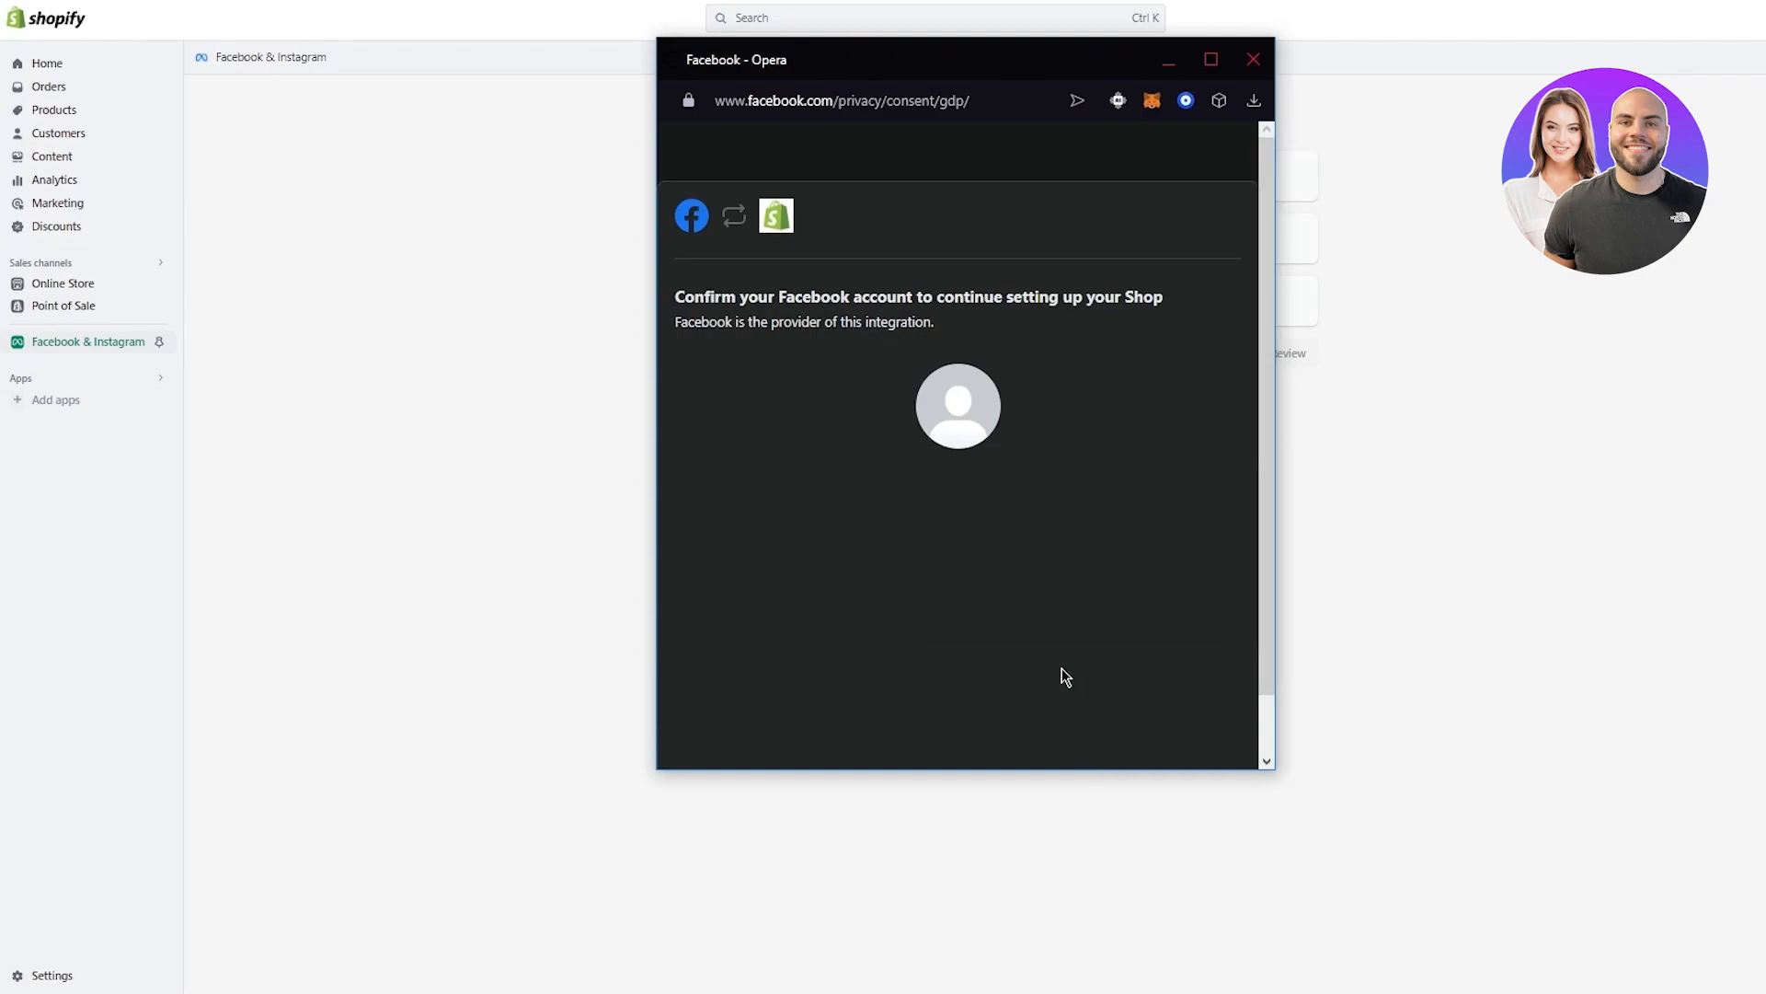
left_click(893, 675)
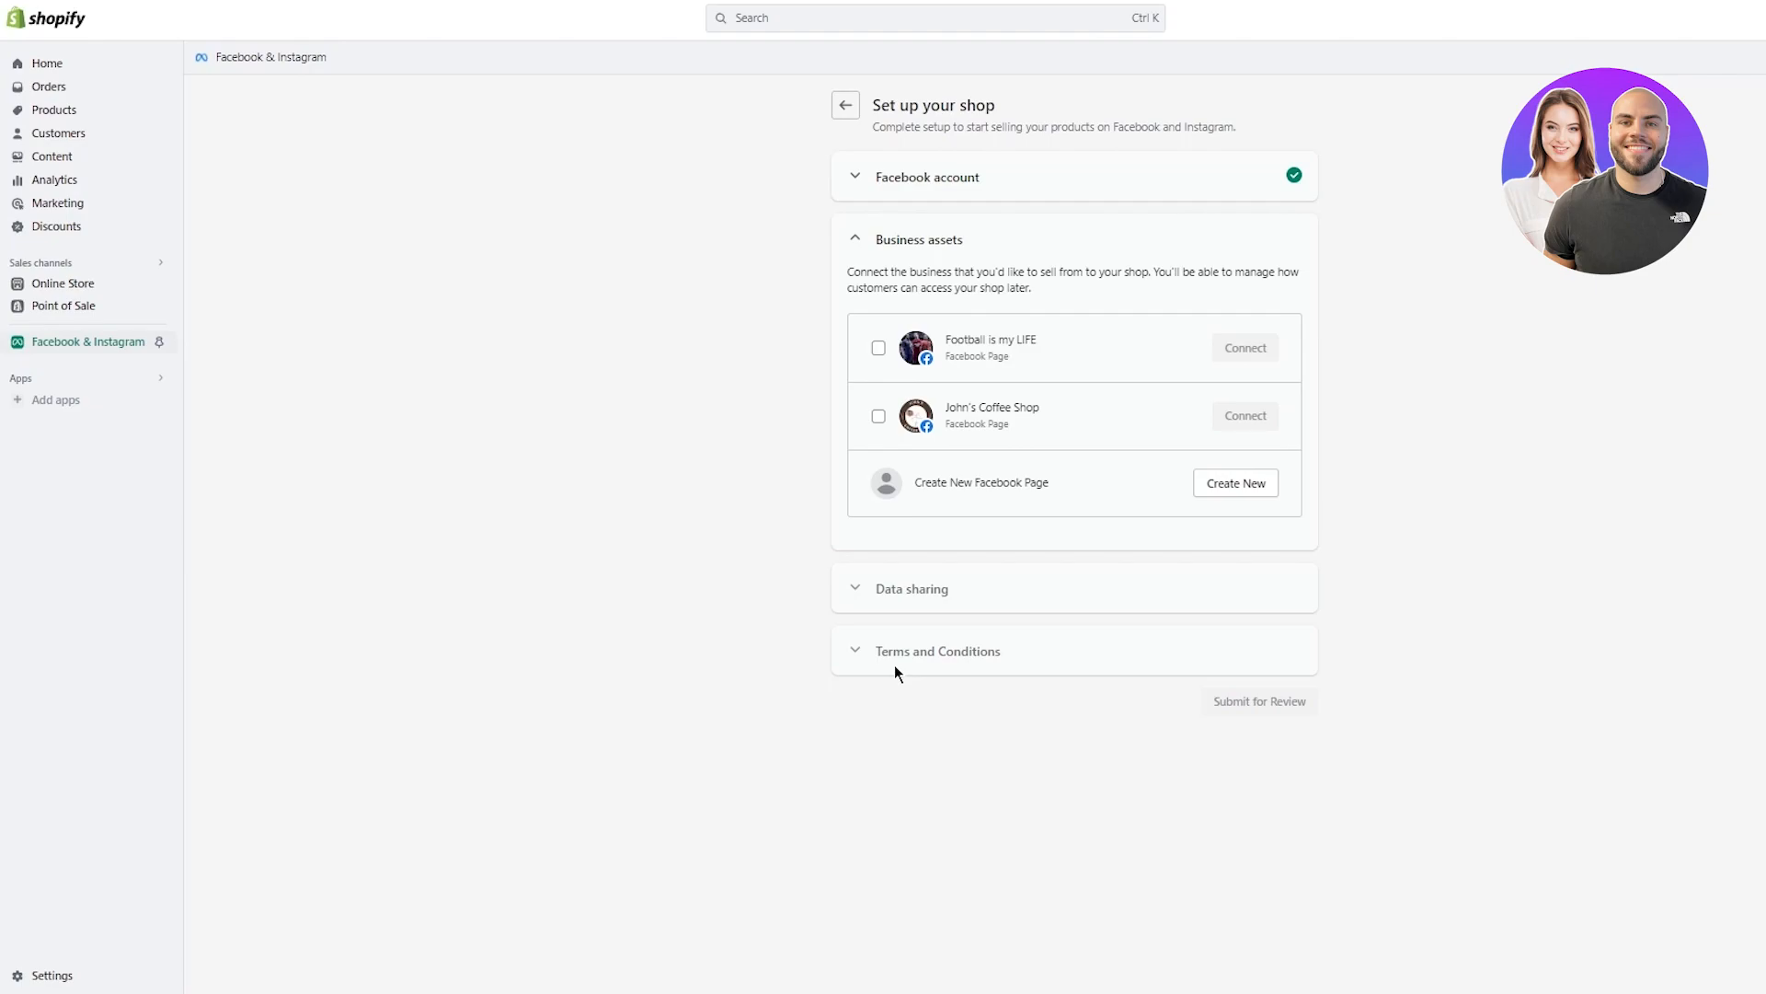
left_click(880, 414)
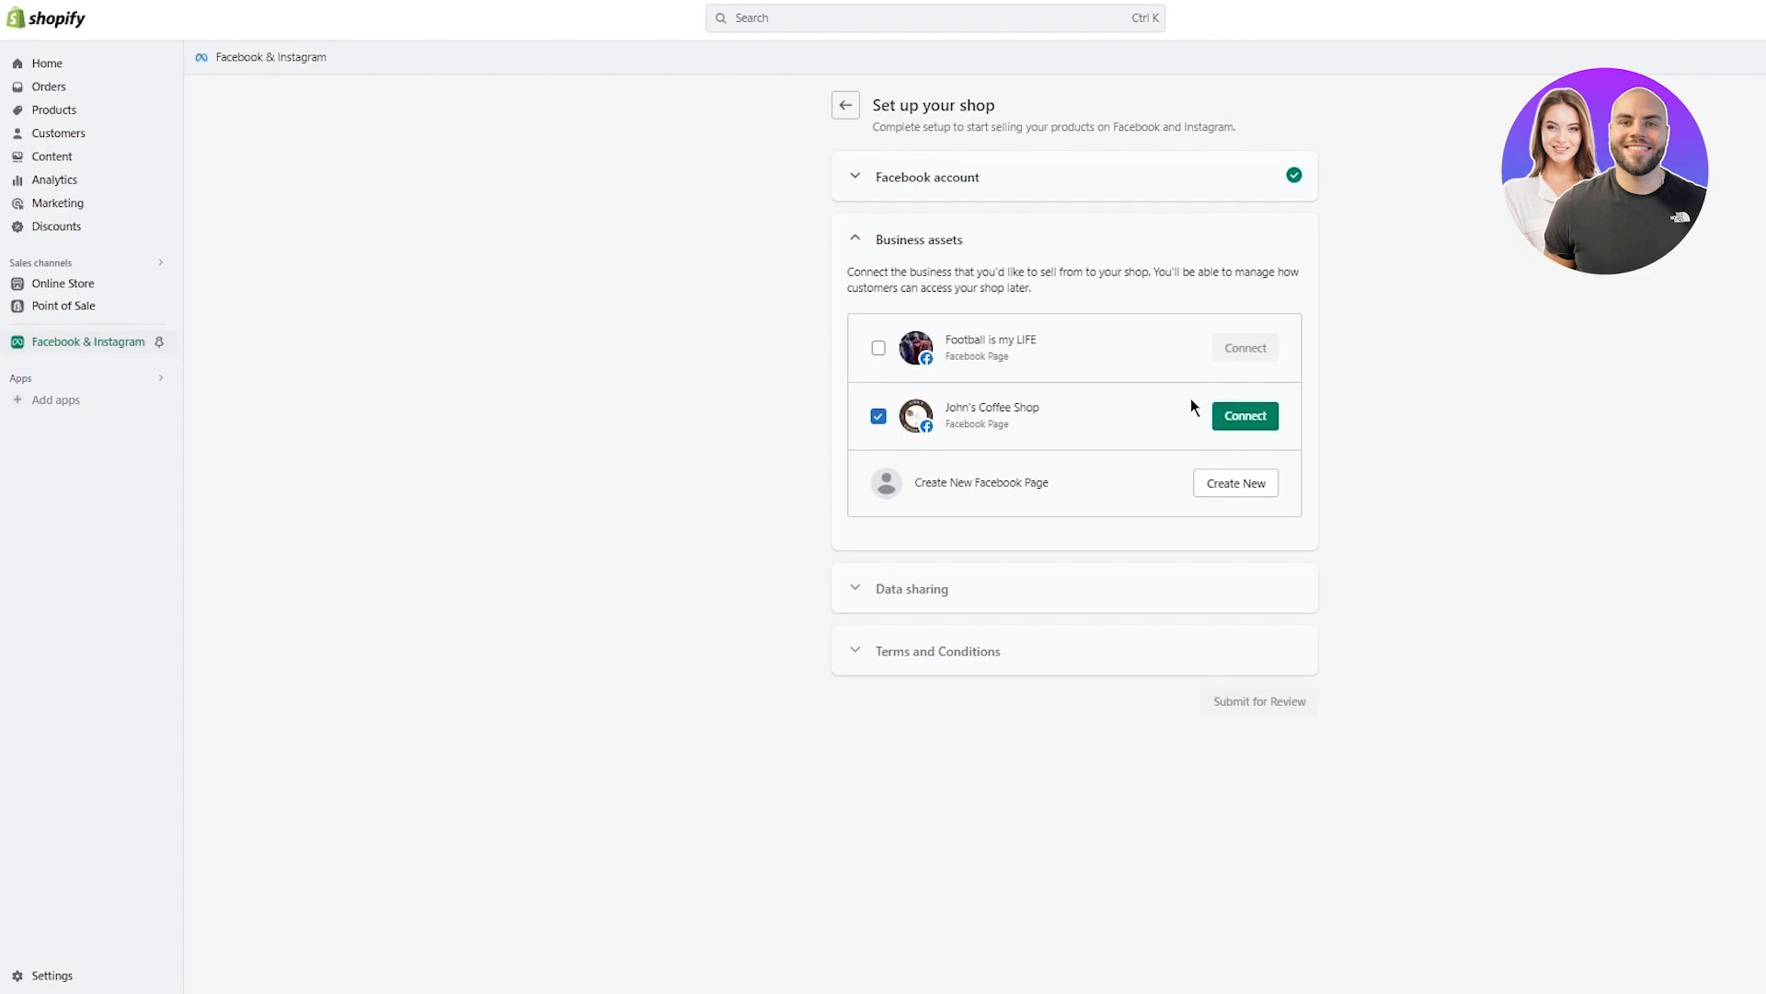
left_click(1268, 423)
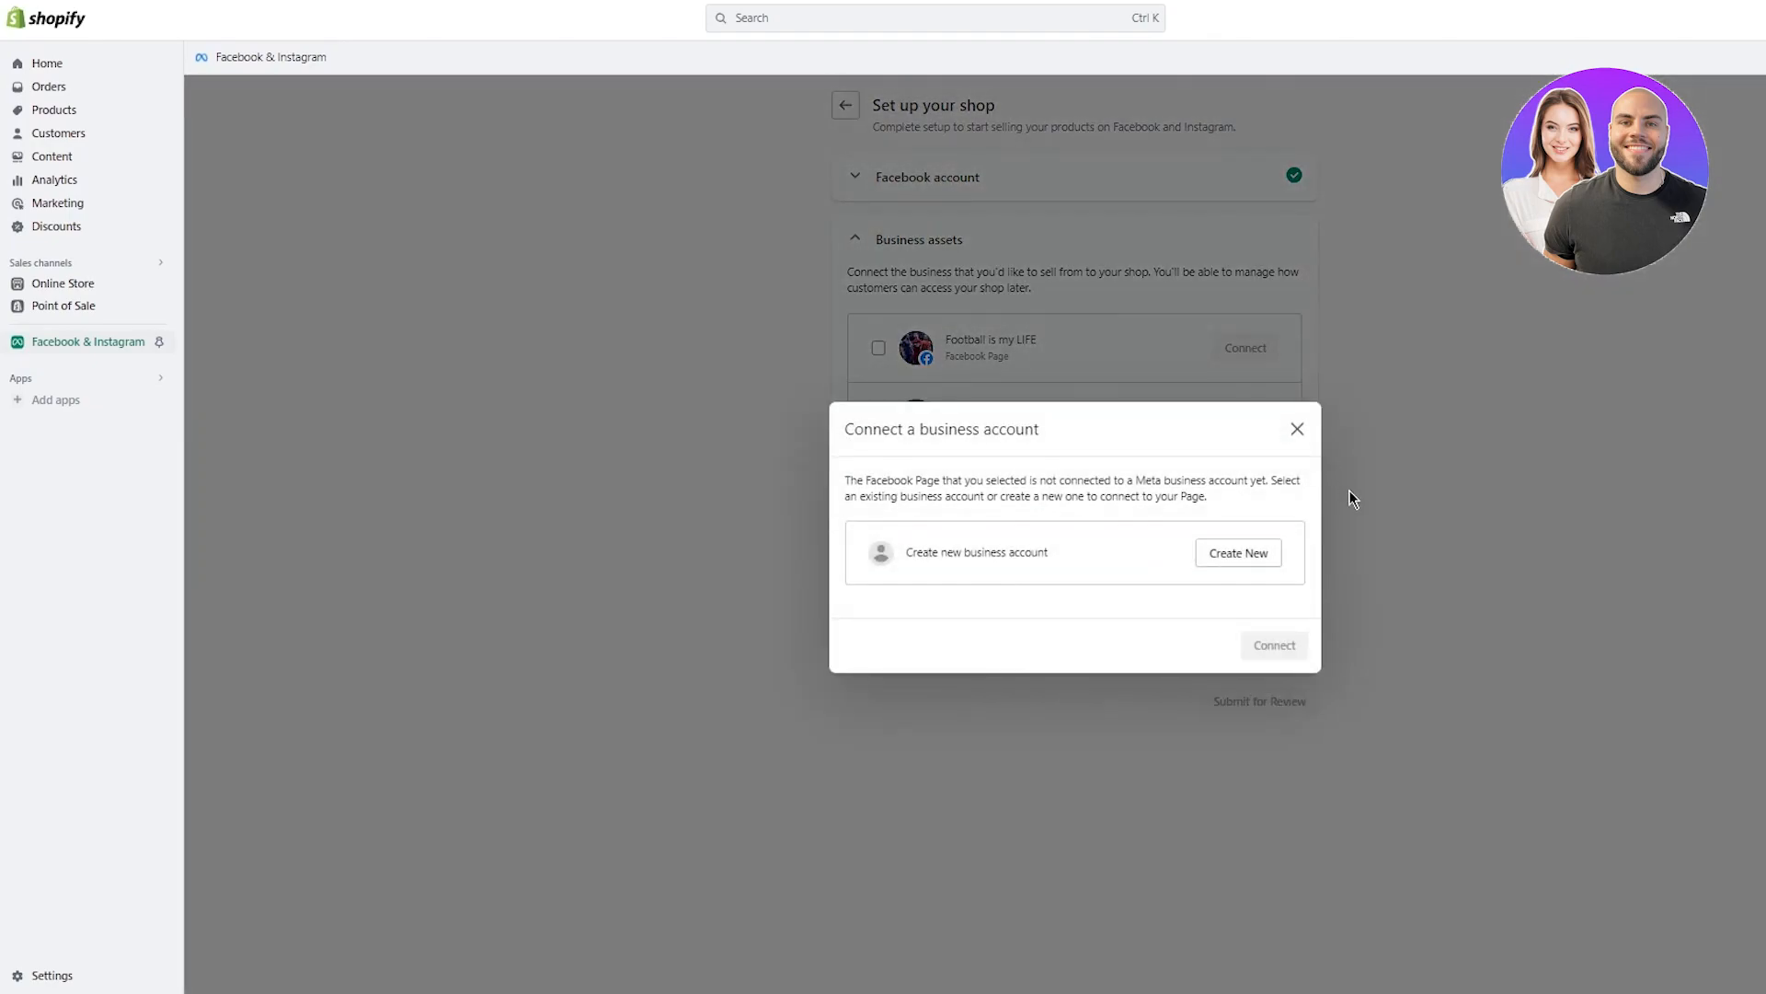
left_click(1297, 433)
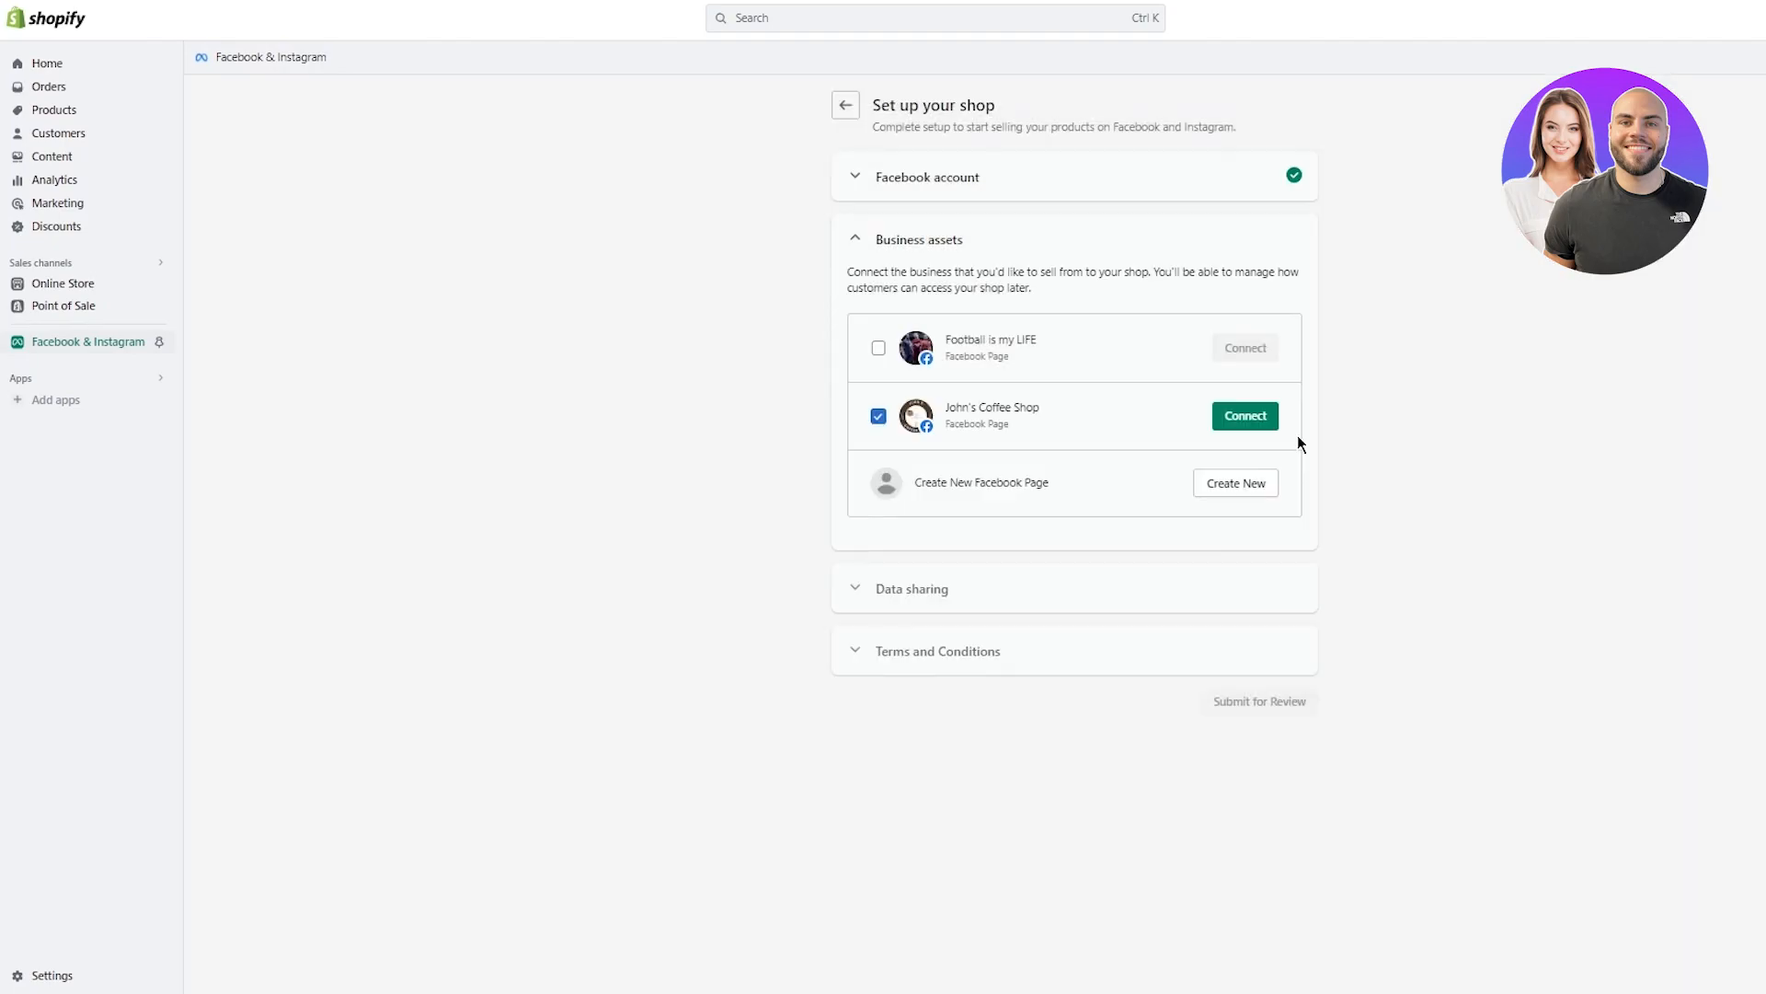
Create a new Facebook Page from the business assets, named Busin with the category Clothing (brand).
left_click(1251, 486)
left_click(1238, 692)
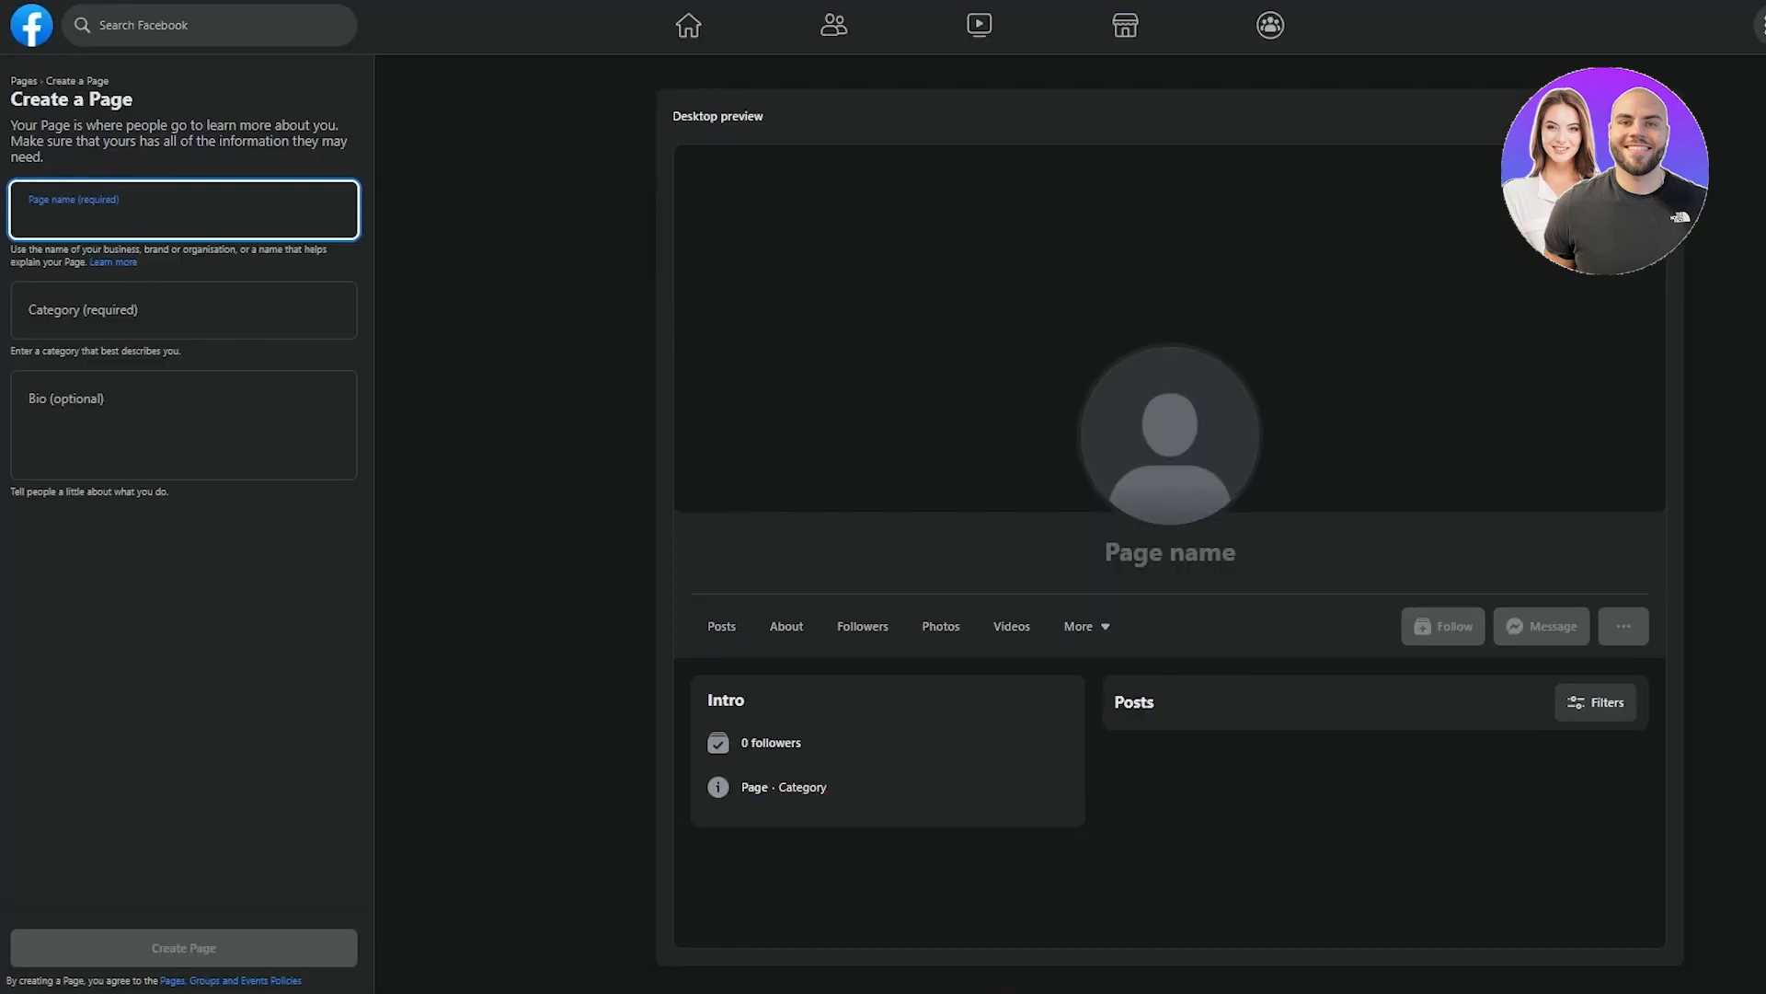
left_click(210, 219)
type("busin")
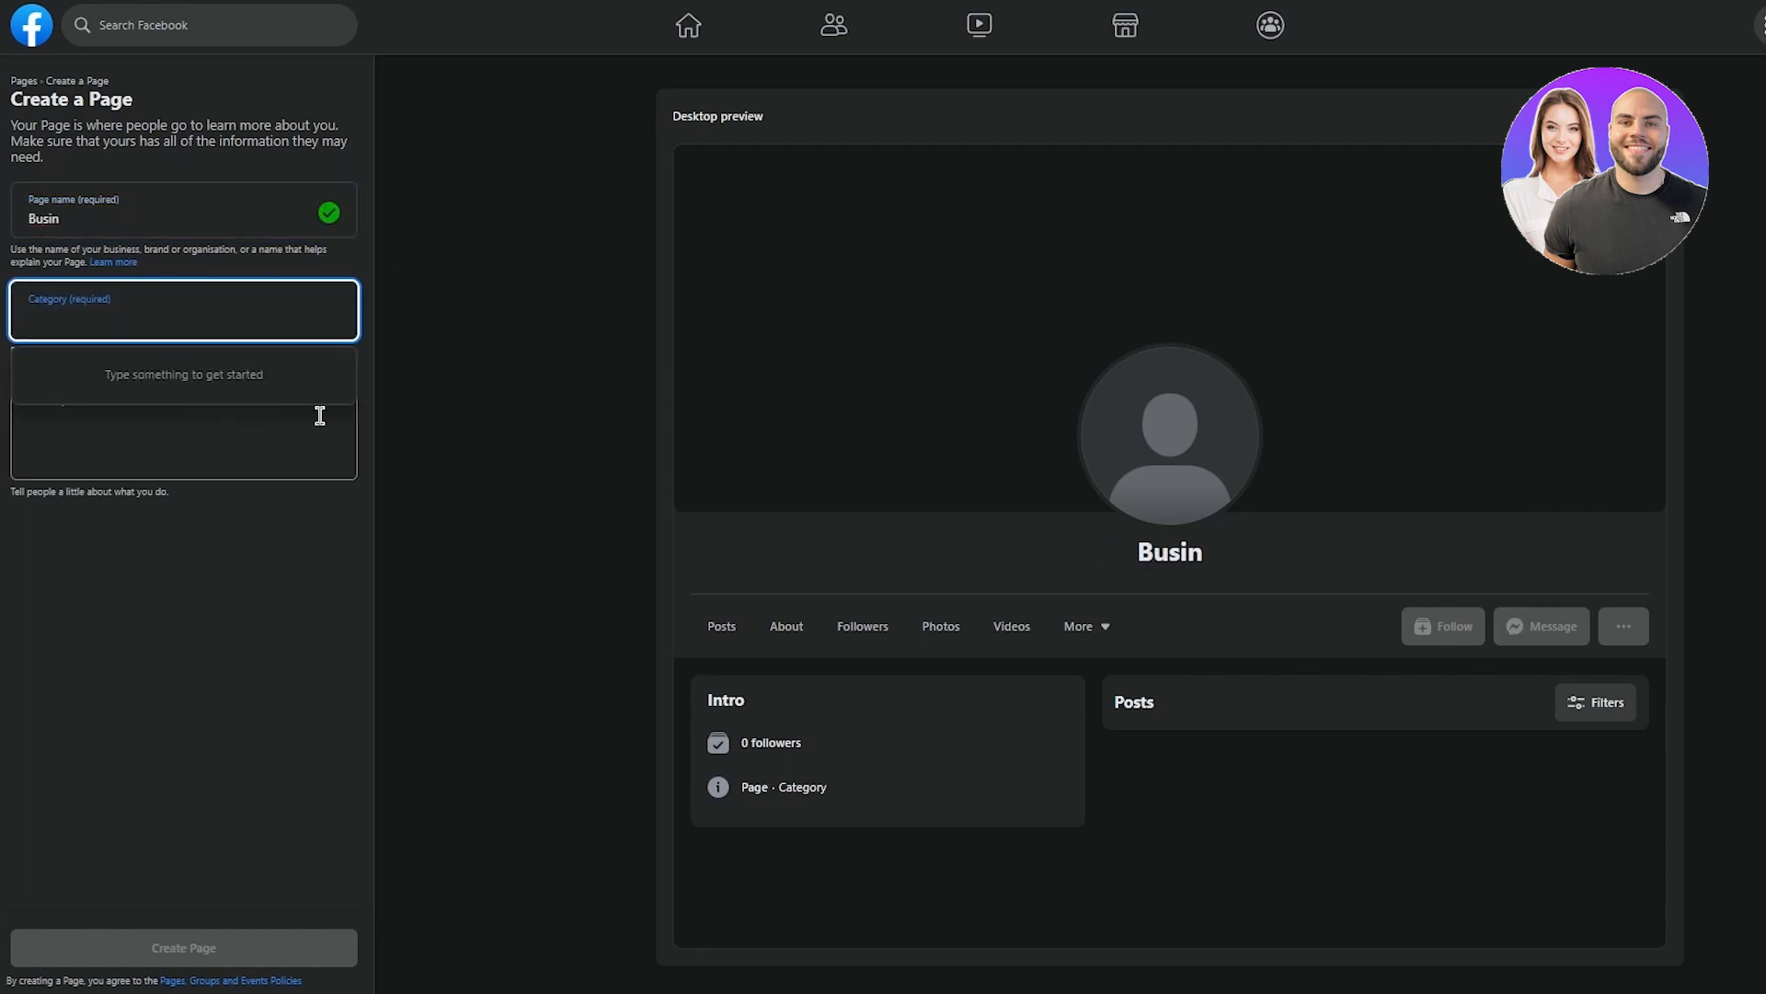
type("cloth")
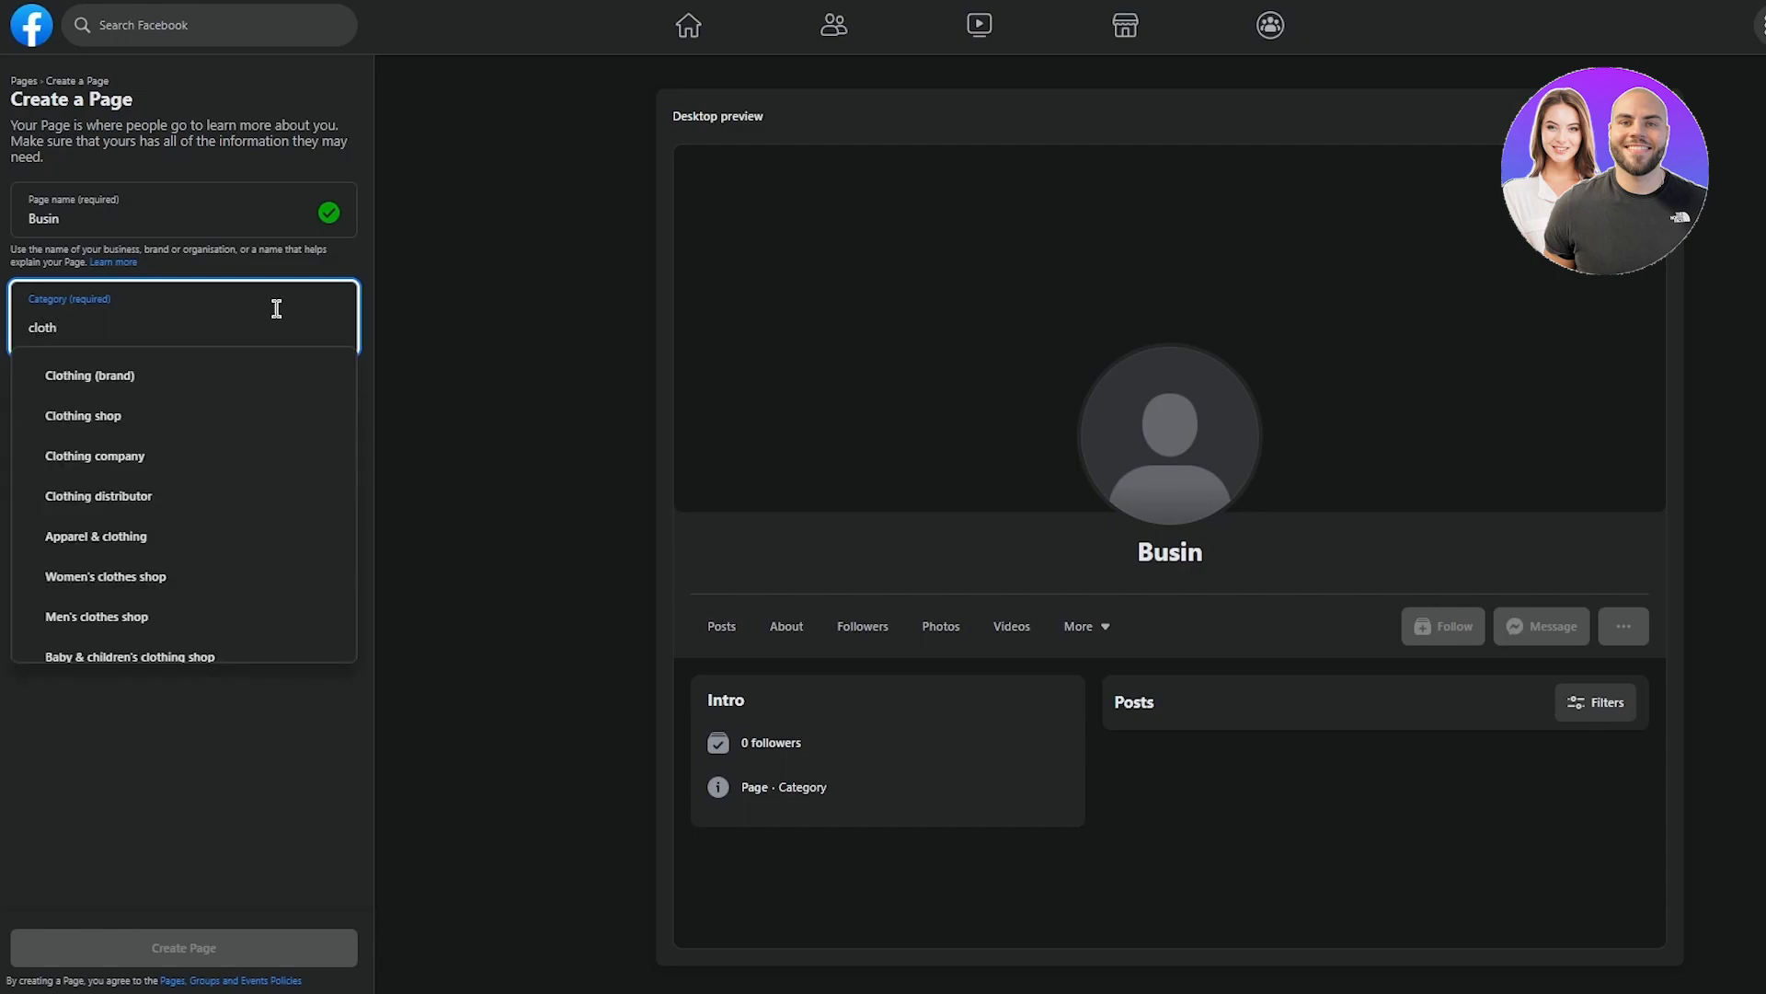
left_click(184, 375)
left_click(180, 947)
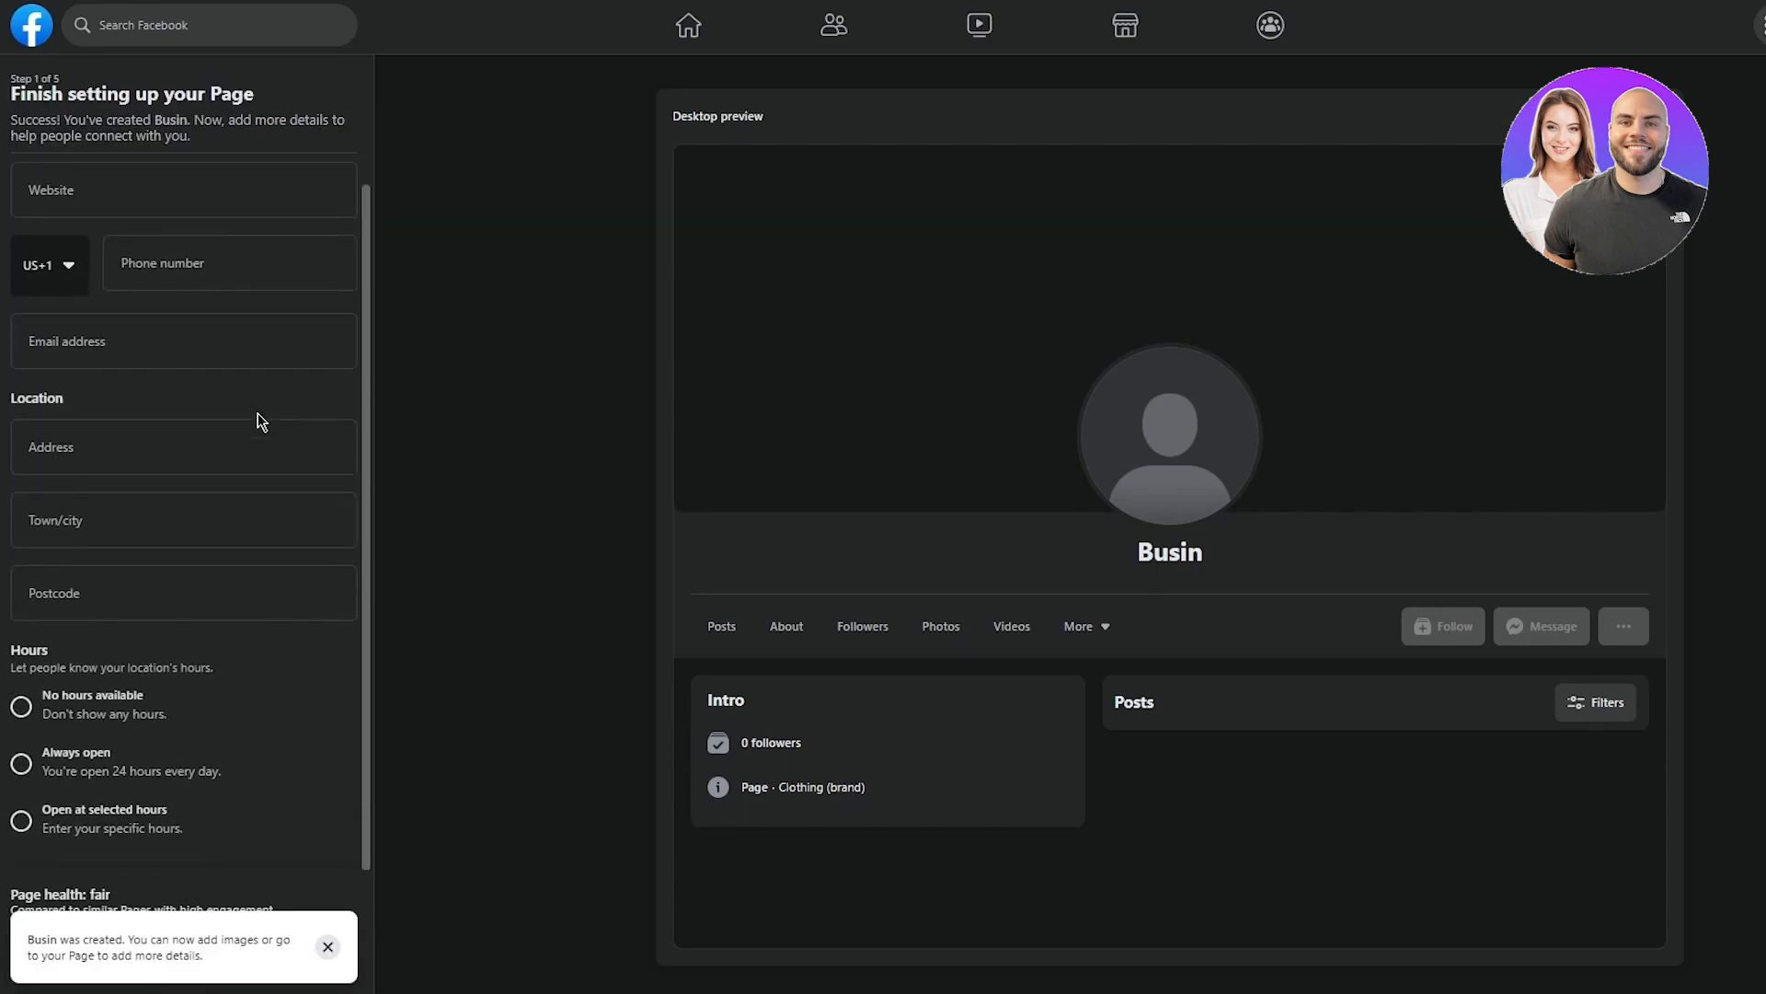
Set the page's phone country code to PK+92, fill in the saved contact and address details, and choose Always open for its hours.
left_click(78, 316)
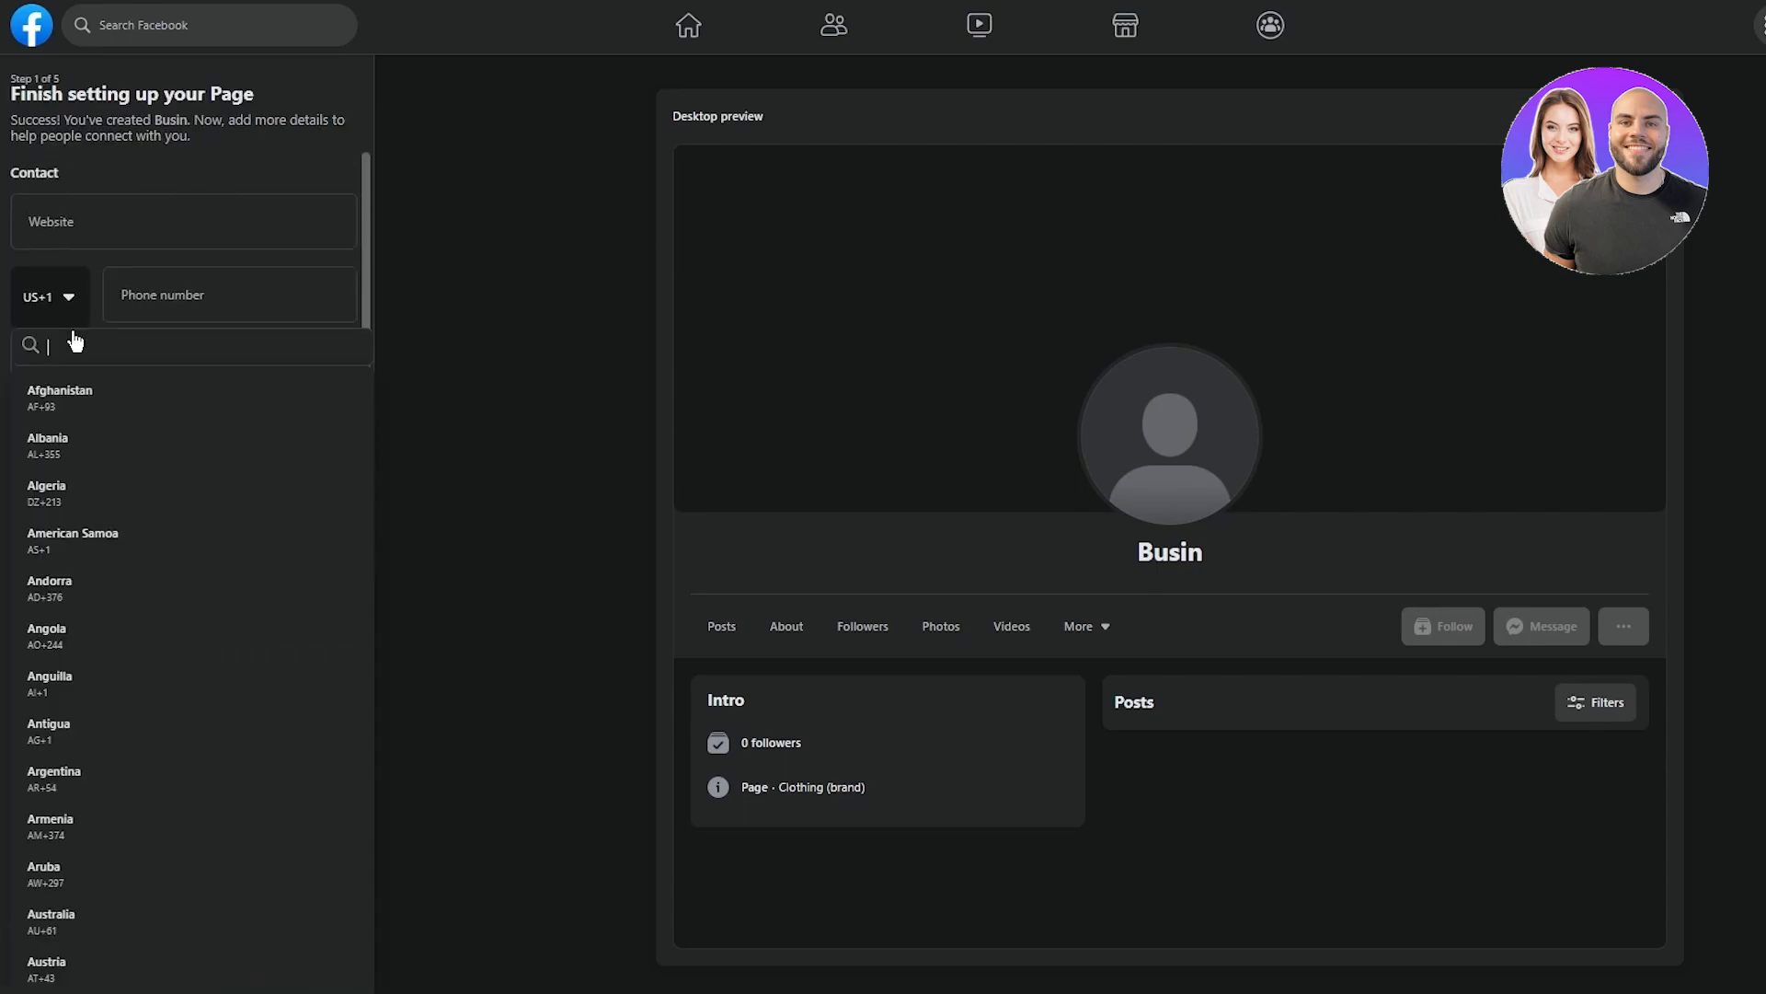
type("pa")
left_click(127, 404)
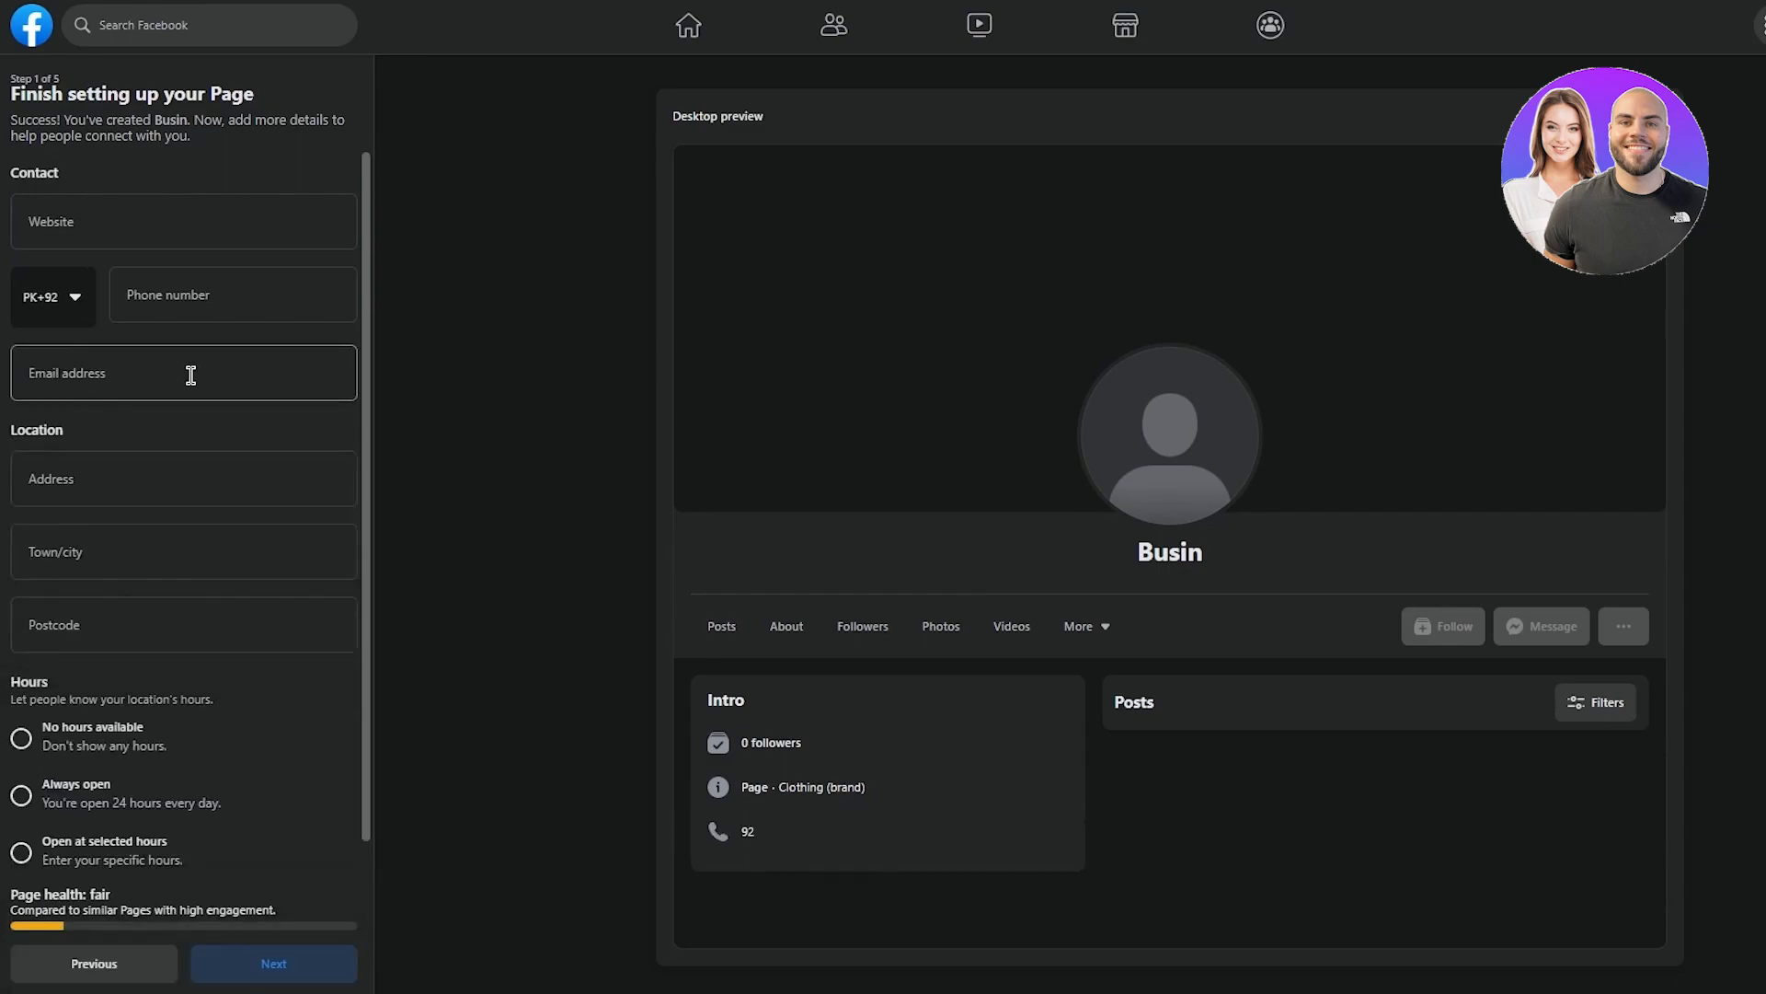
left_click(217, 308)
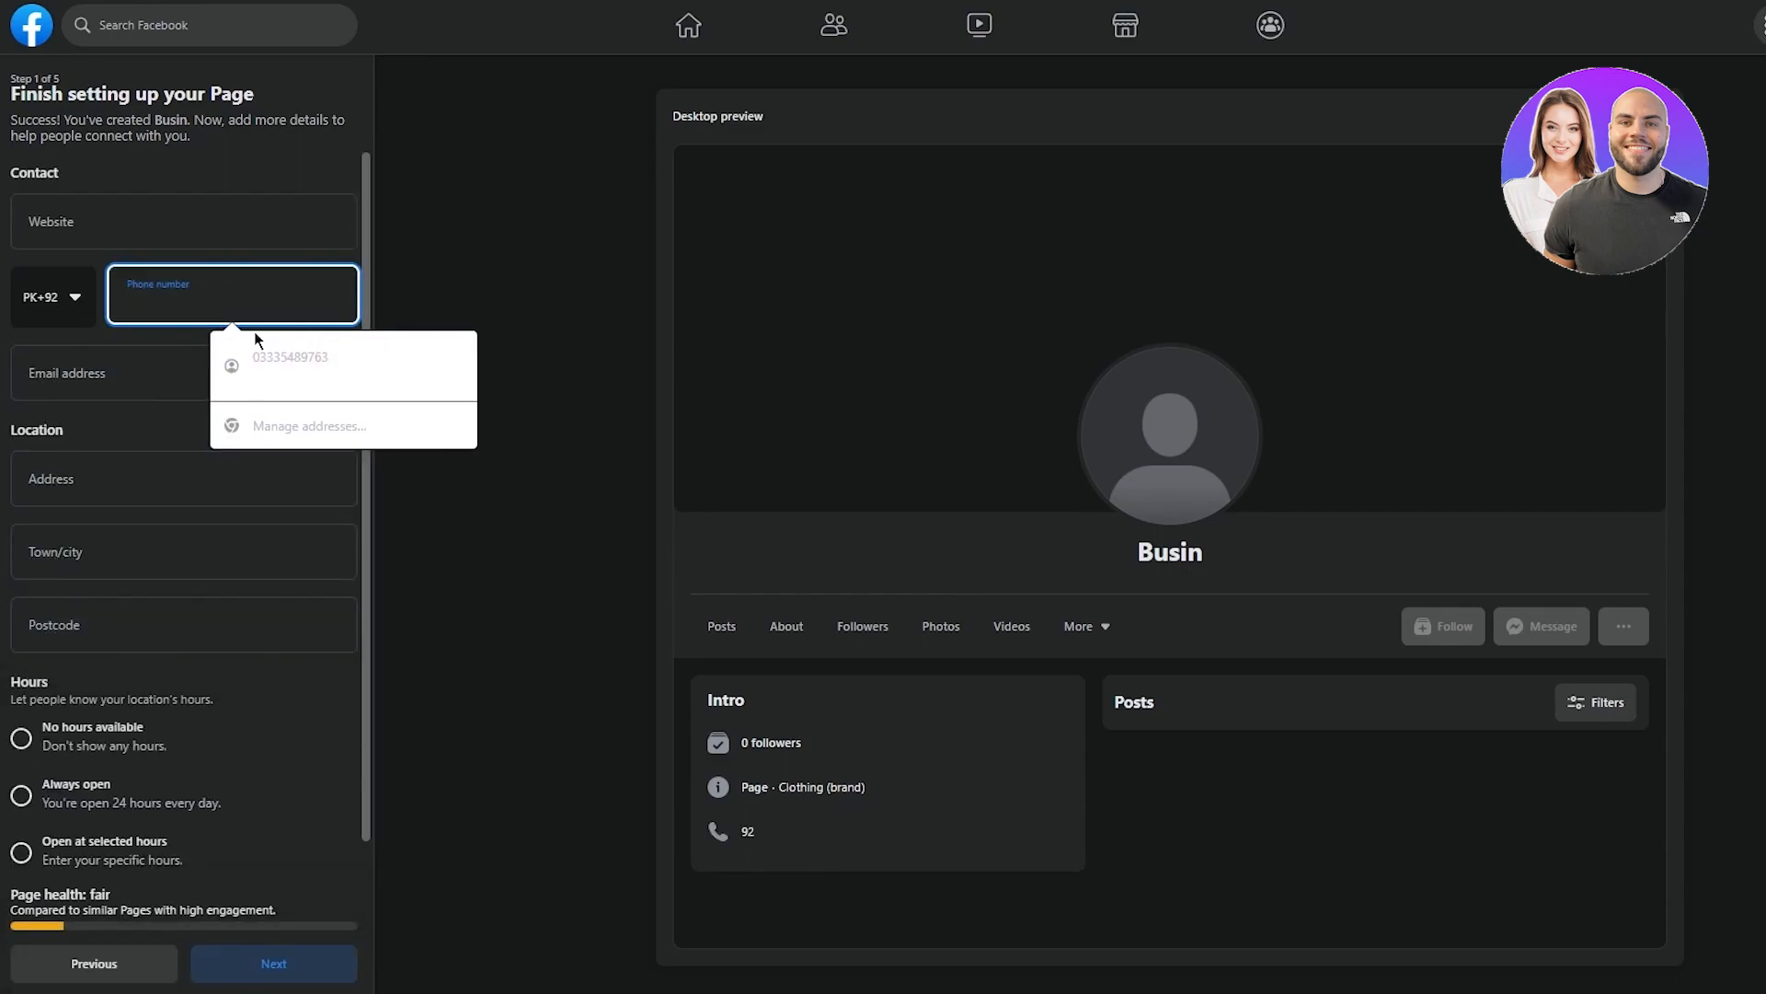
left_click(254, 365)
left_click(180, 208)
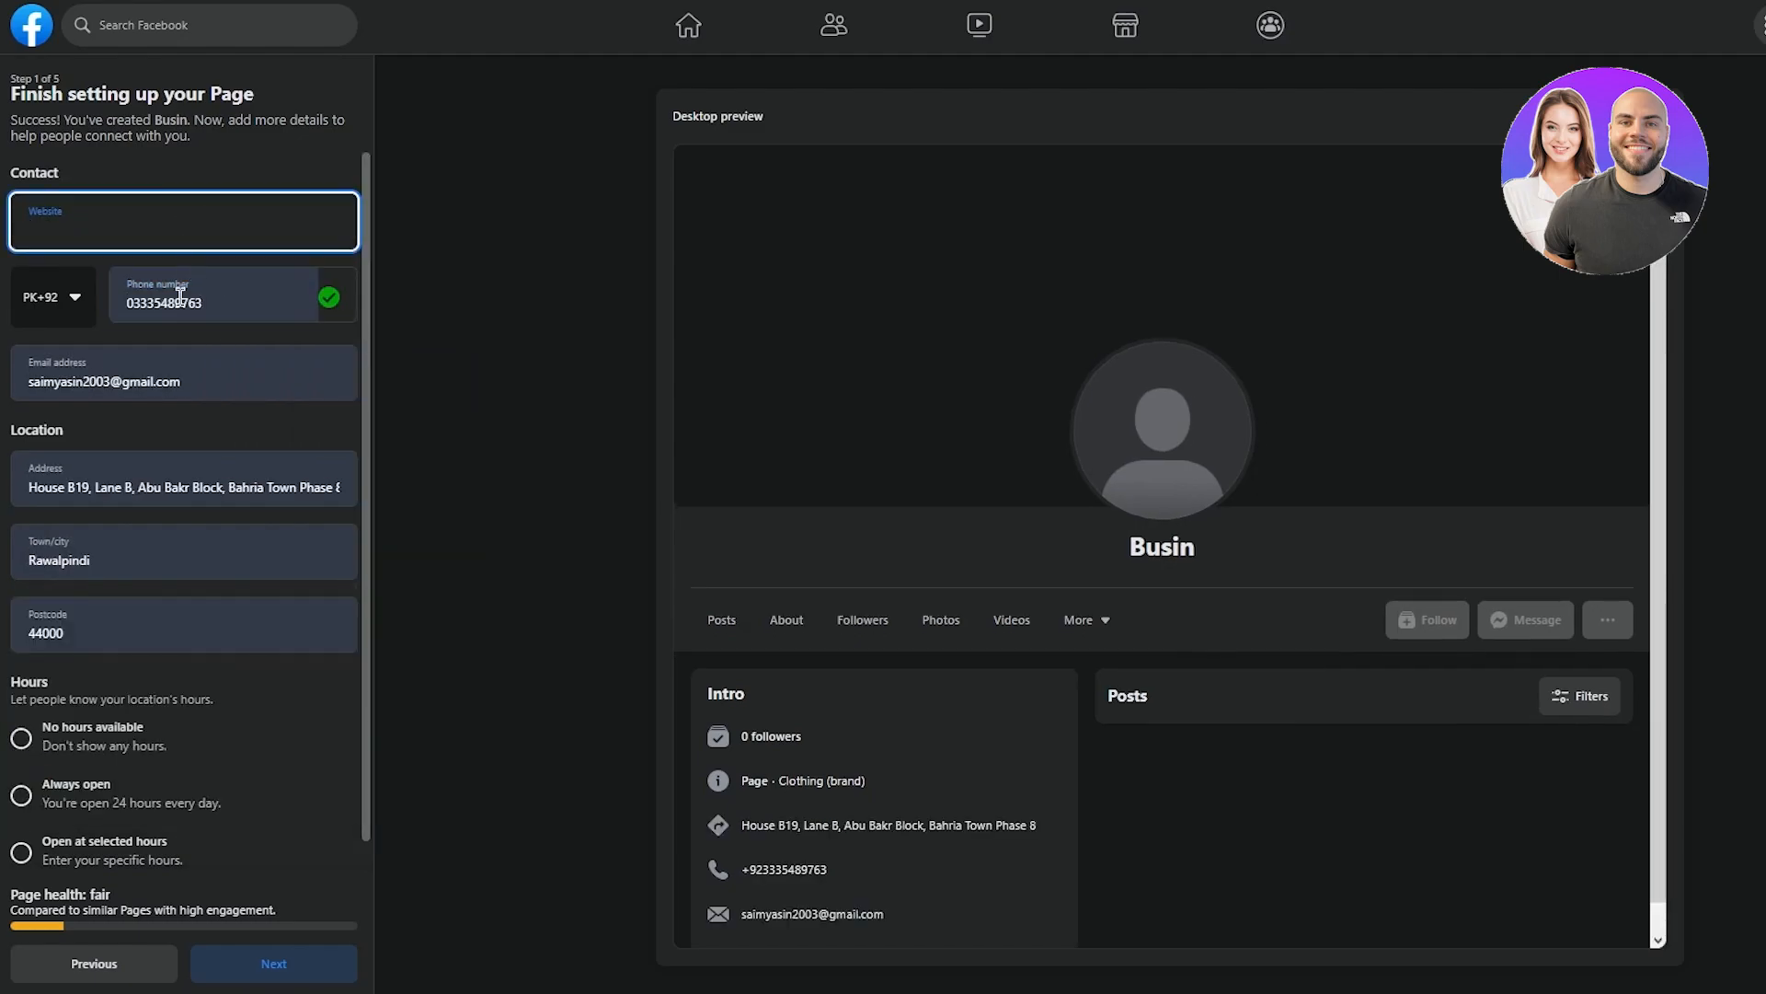
scroll(153, 383, "down", 1)
left_click(20, 763)
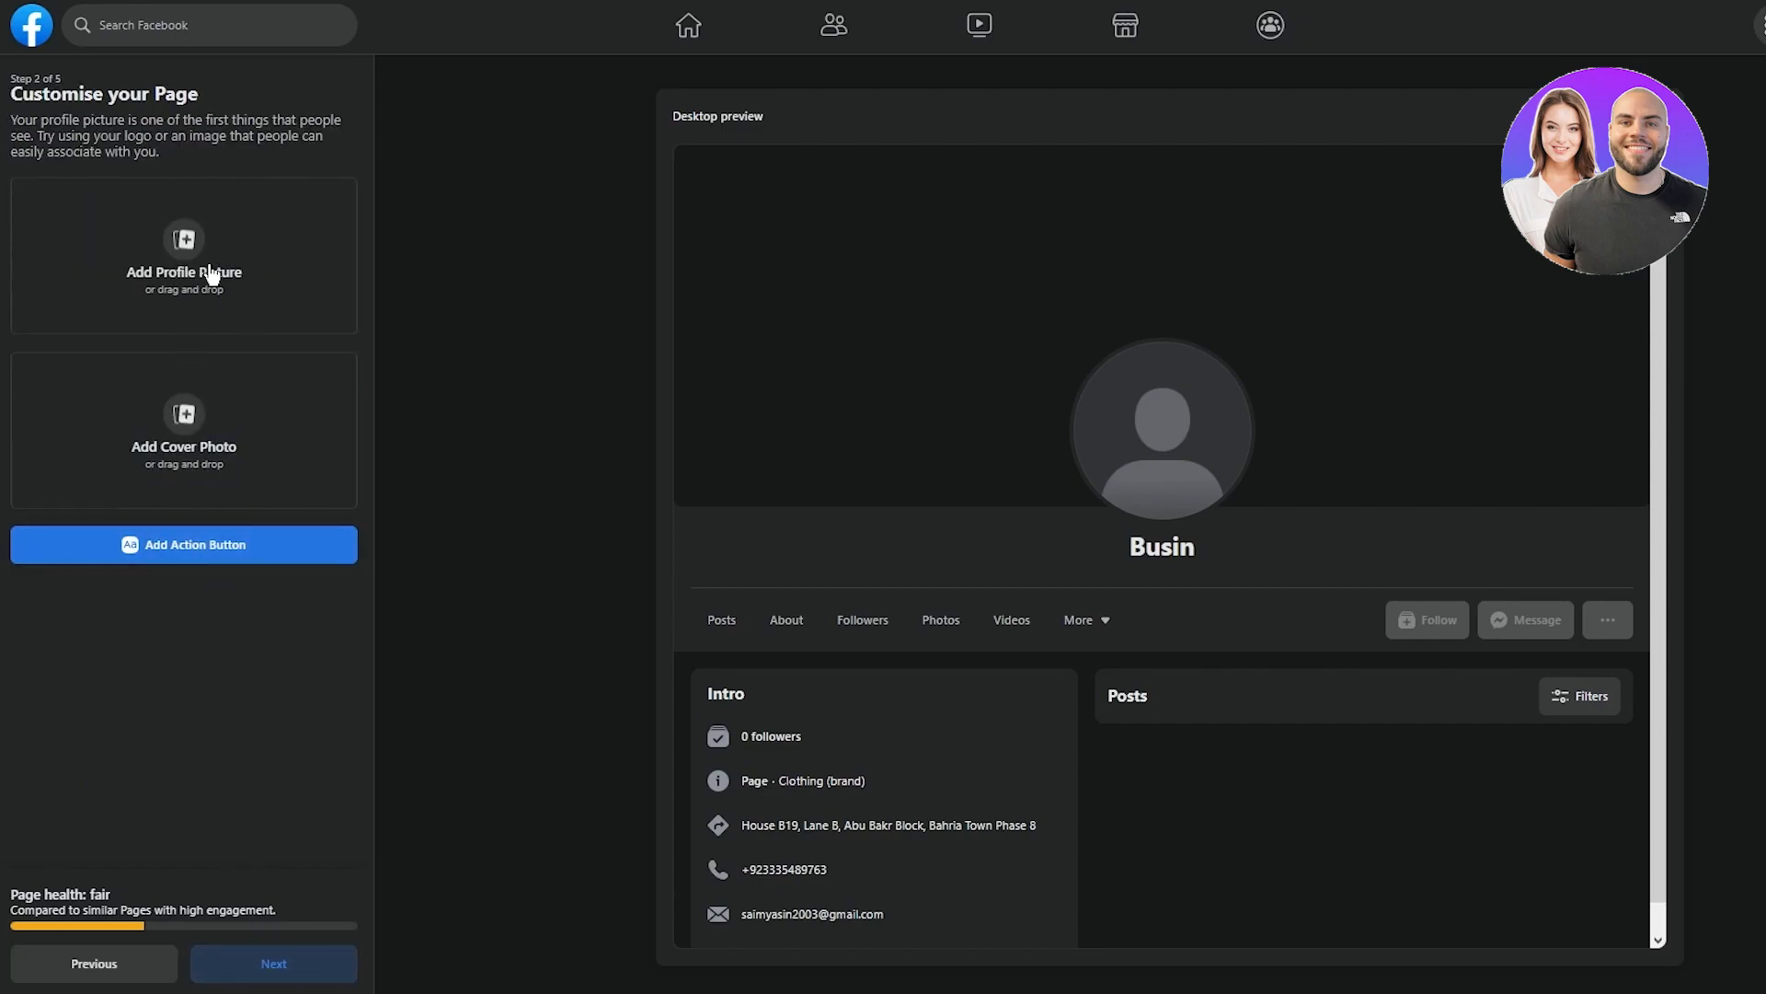
Finish the page setup without pictures, WhatsApp or friend invitations, and return to the business assets list in Shopify.
left_click(235, 968)
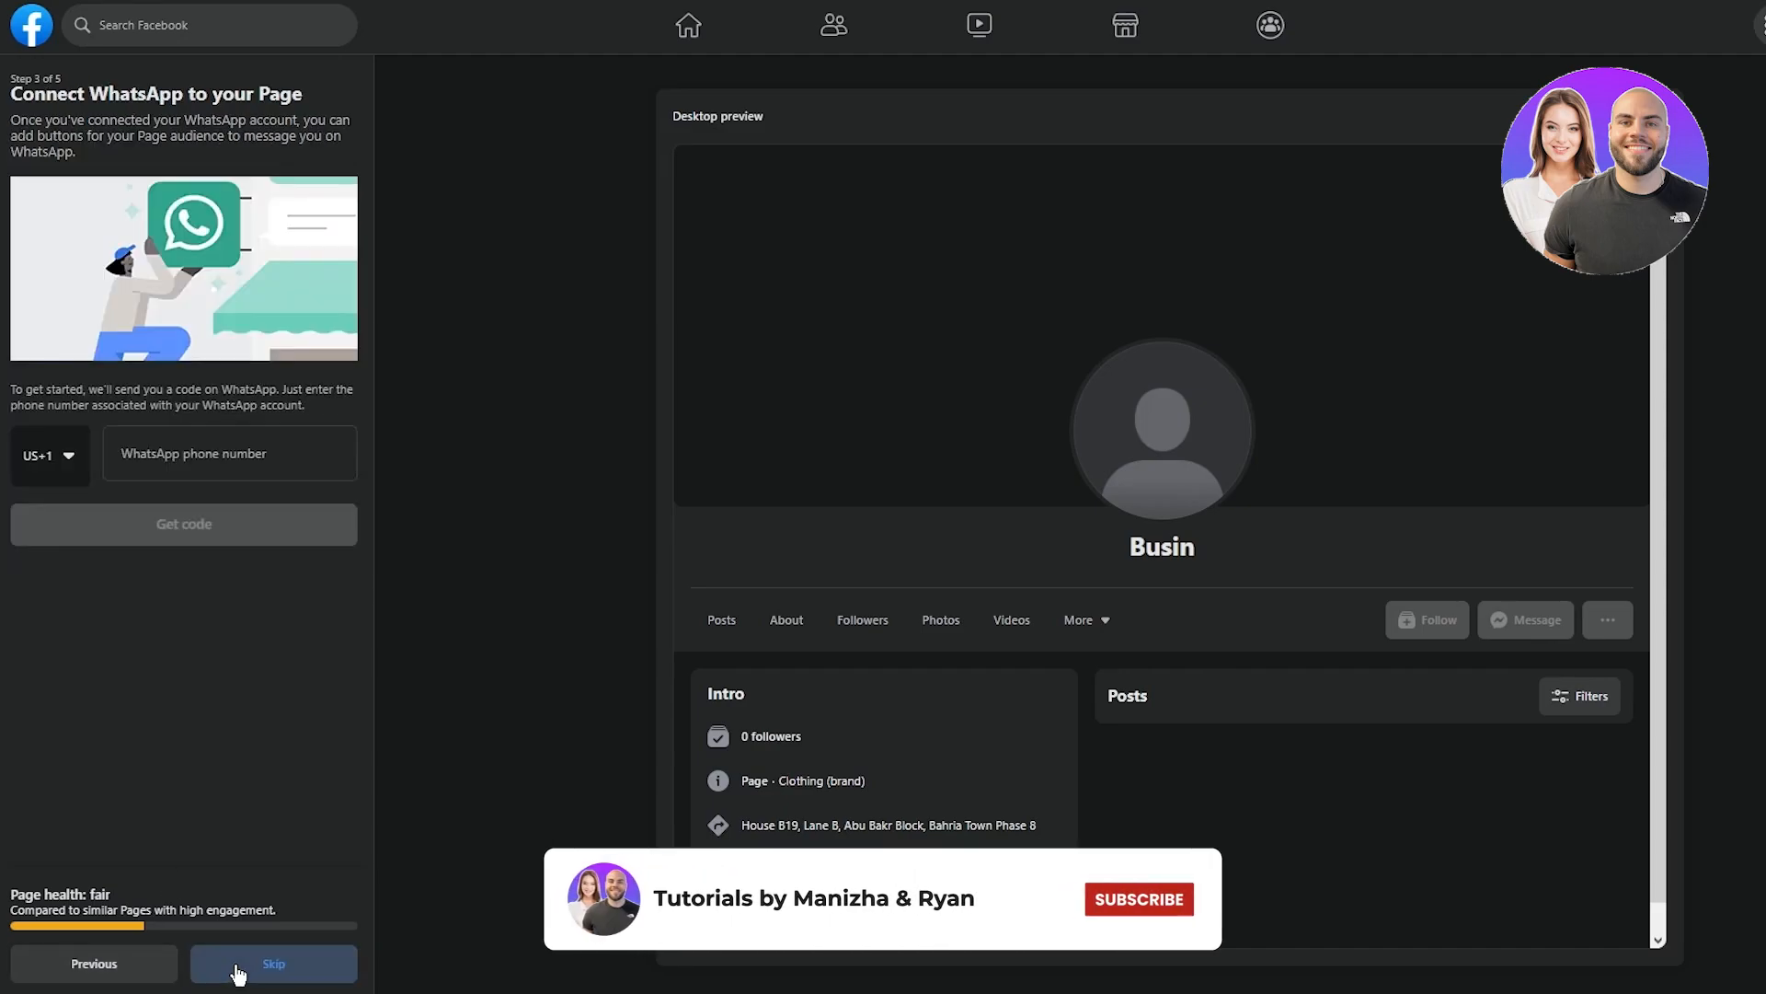
left_click(238, 968)
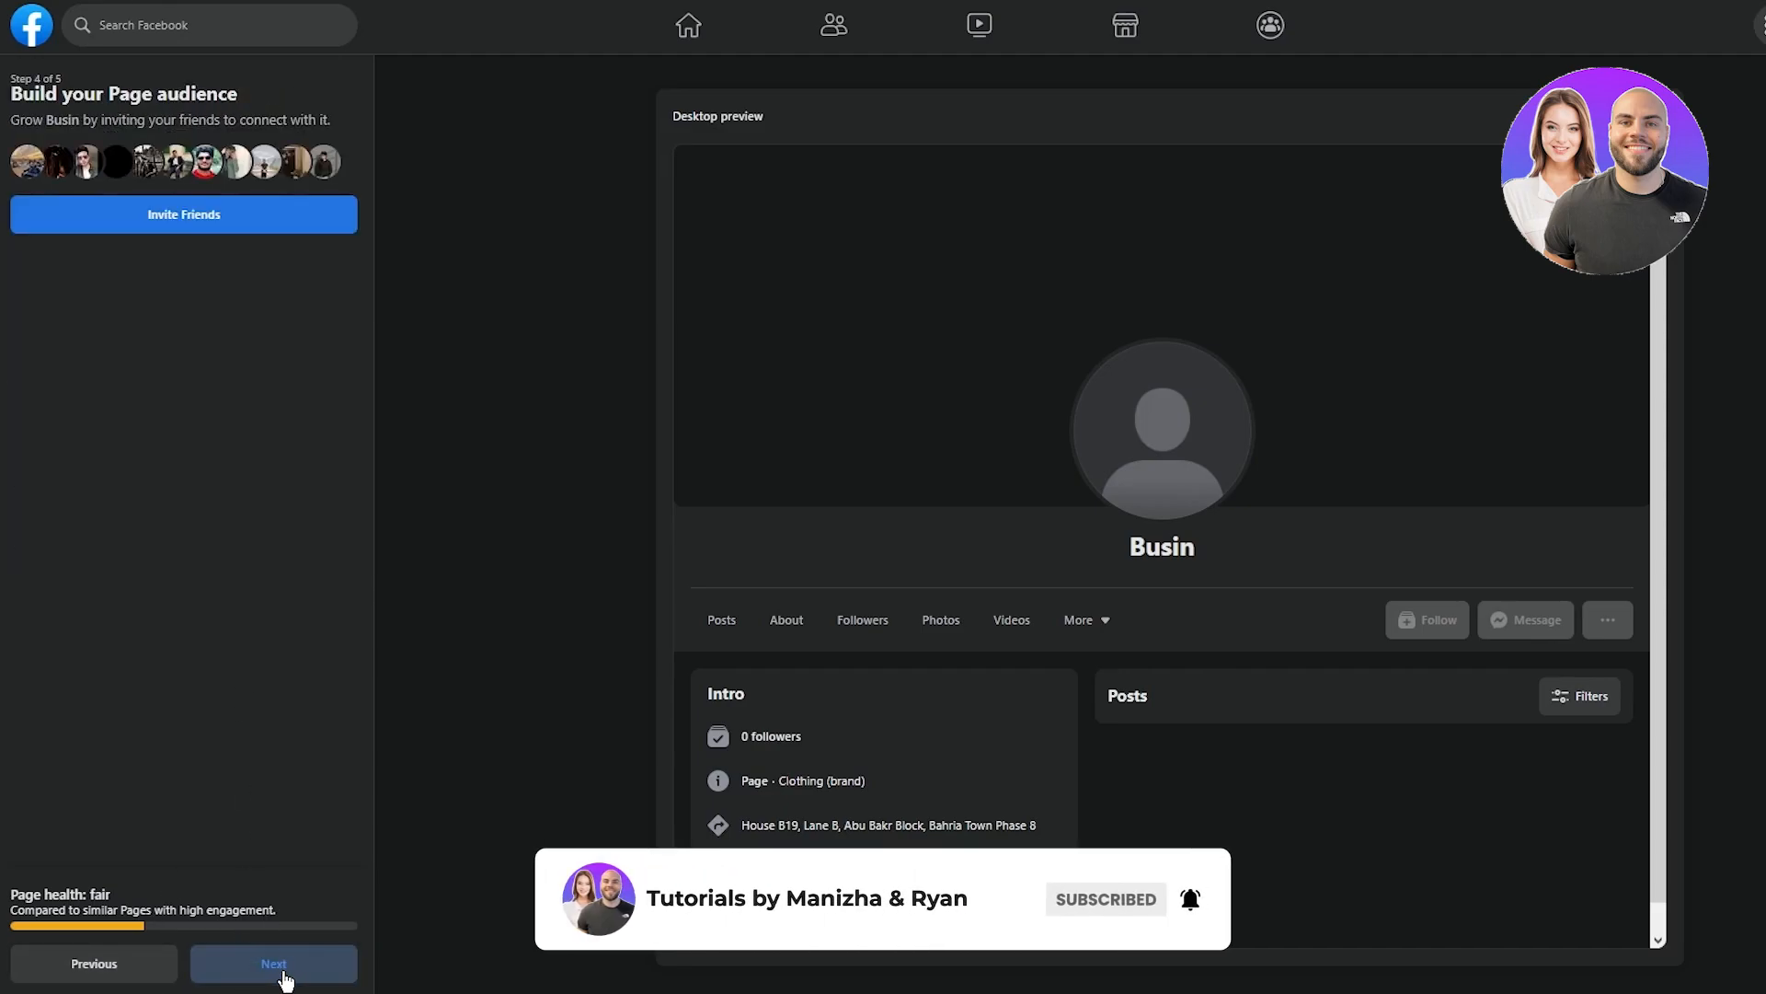
left_click(274, 971)
left_click(280, 970)
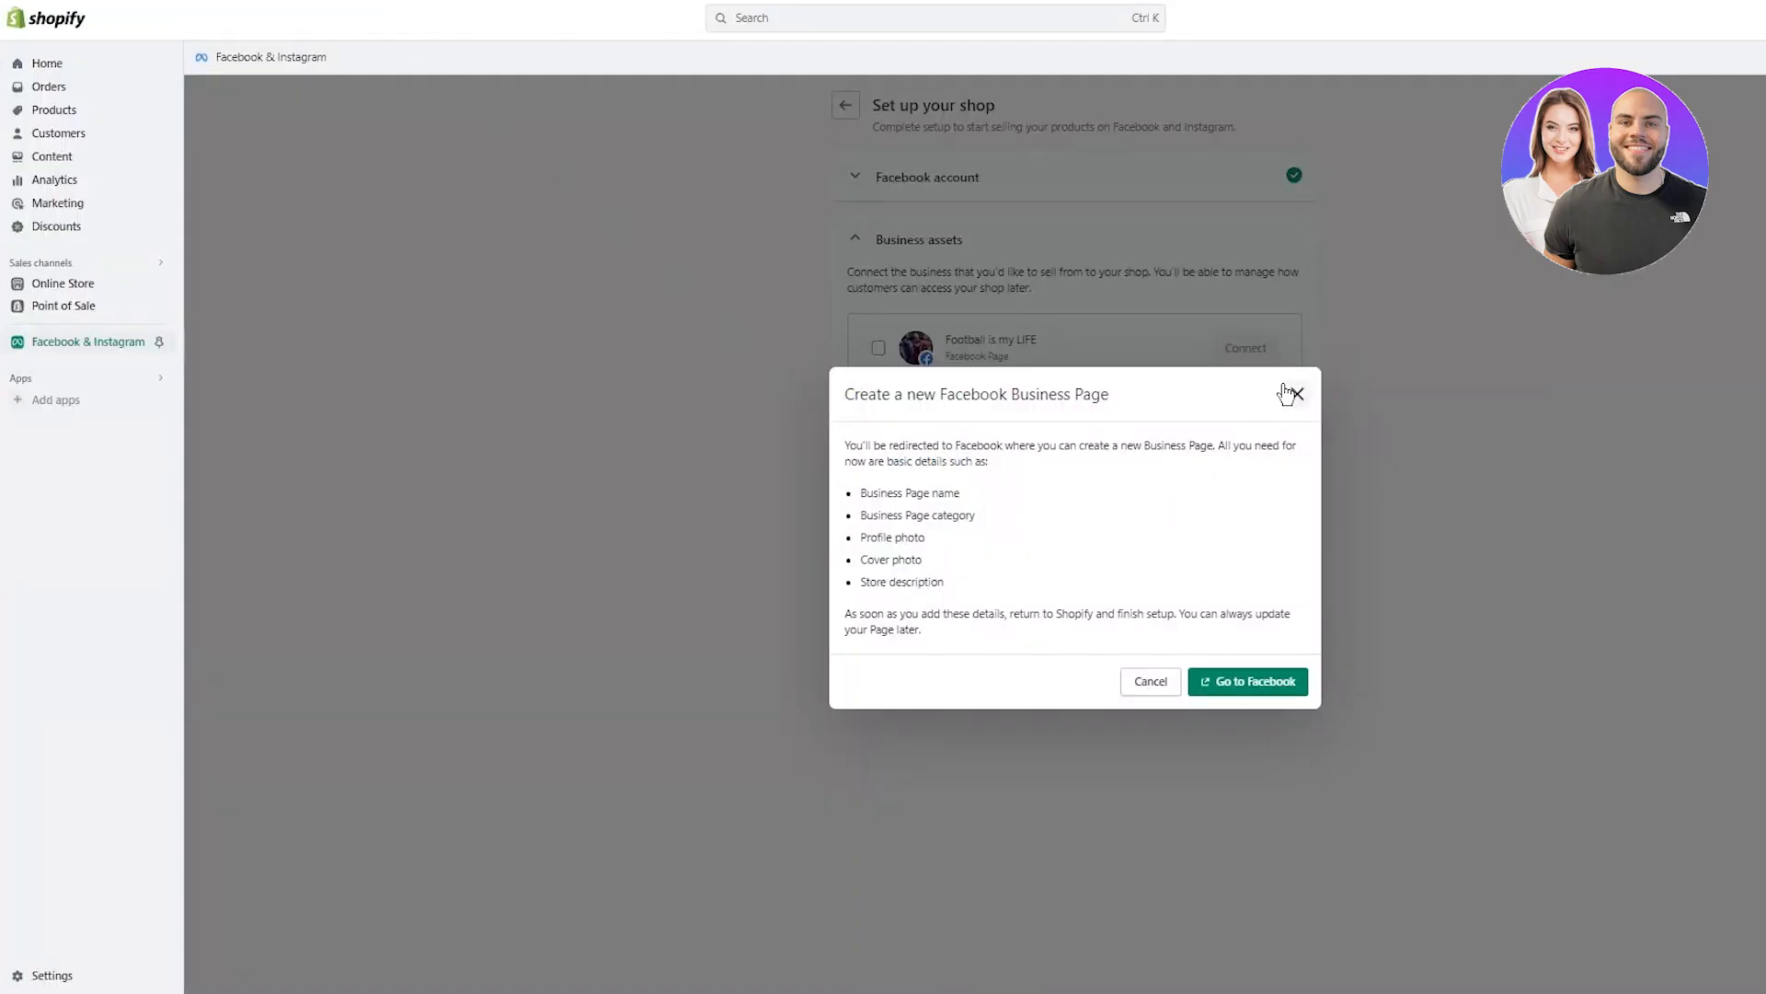
left_click(1285, 391)
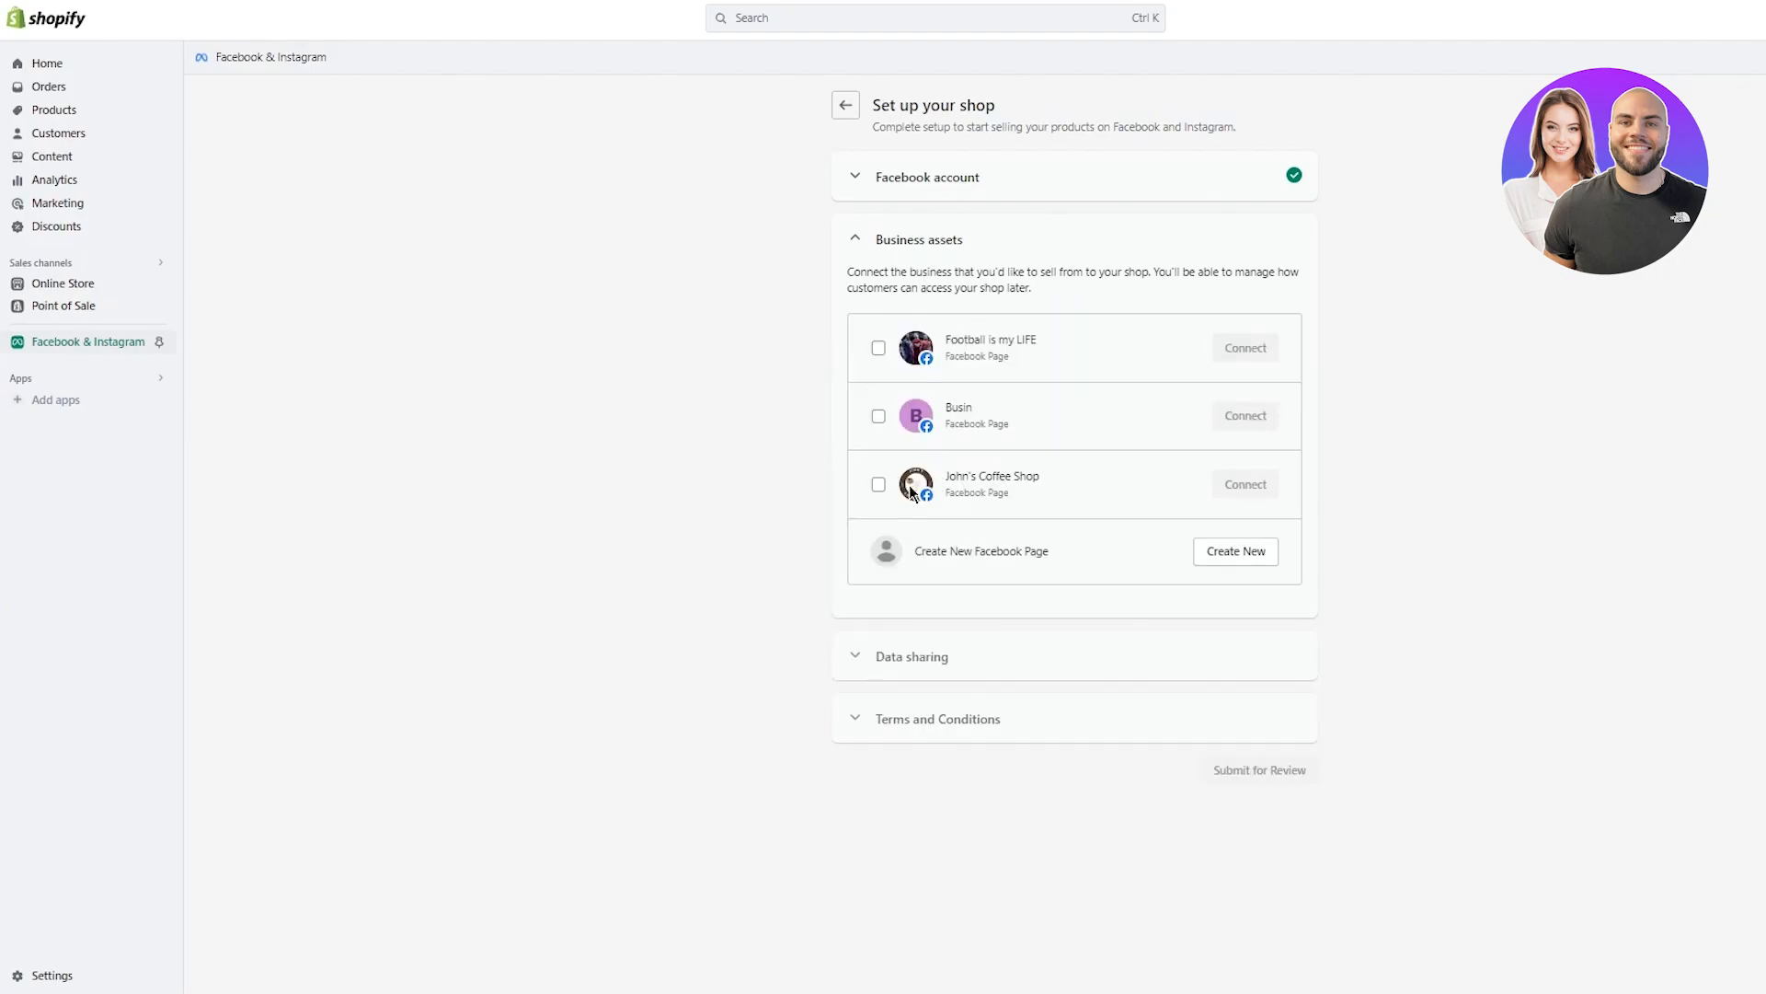
left_click(878, 416)
left_click(1242, 417)
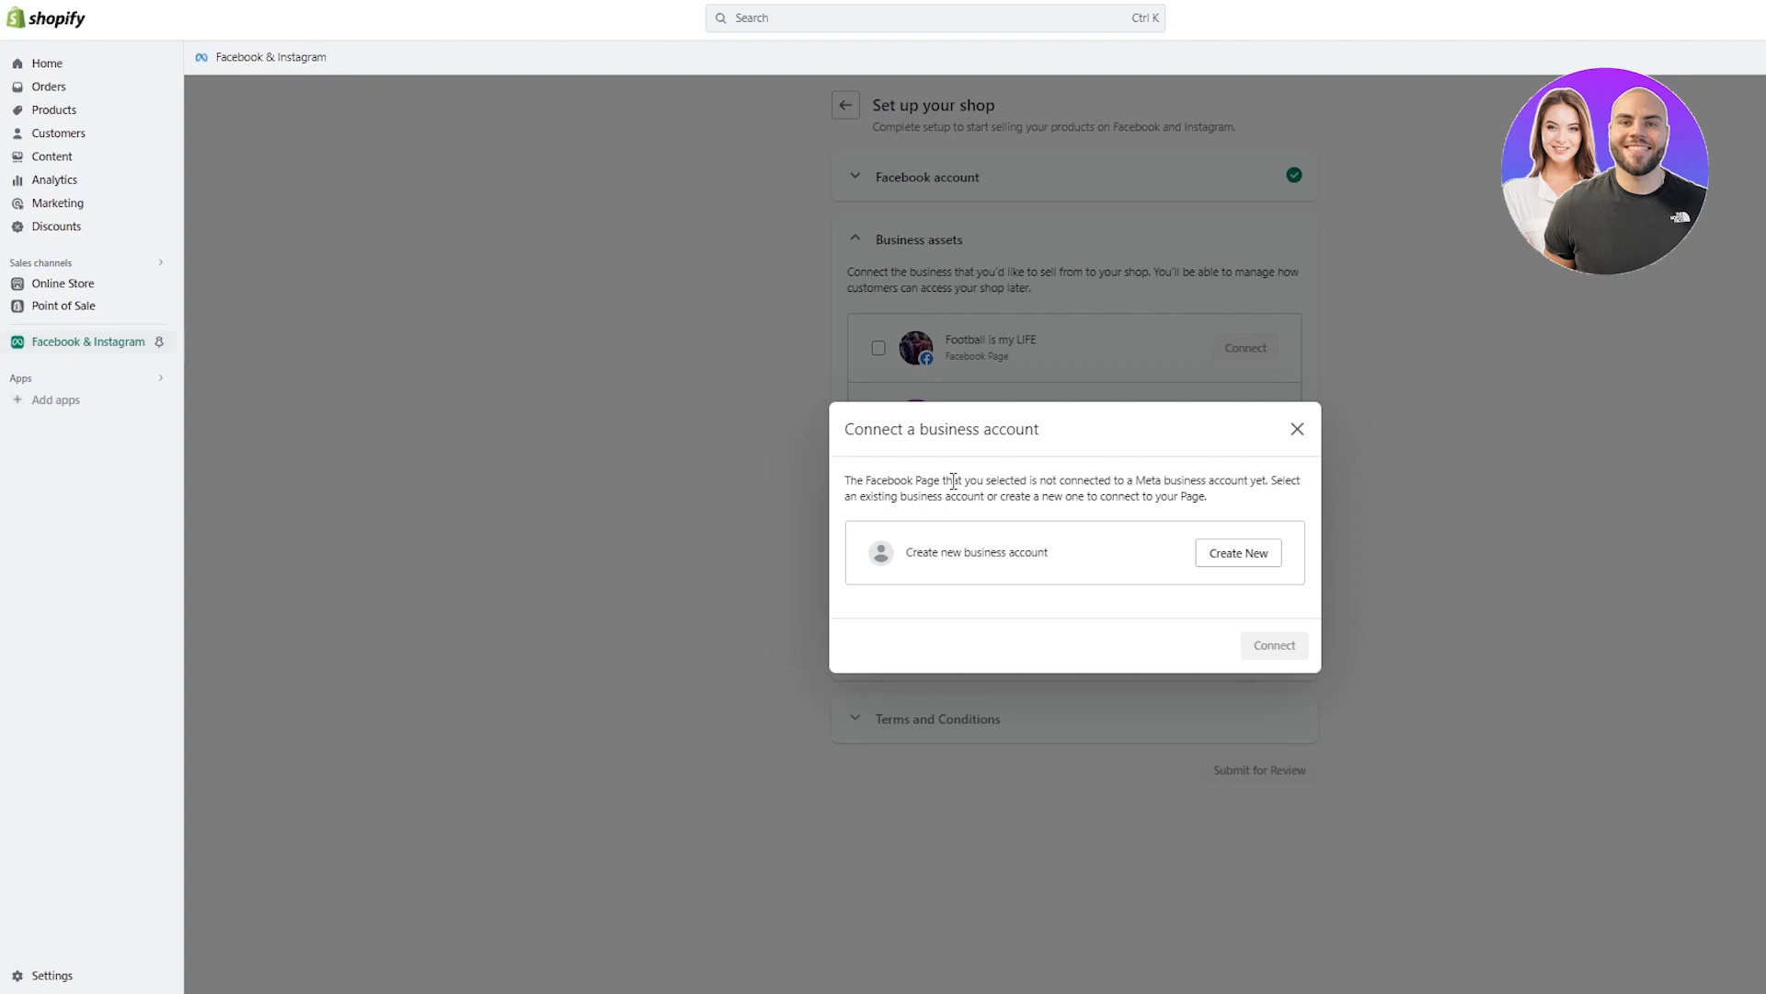
left_click(1297, 430)
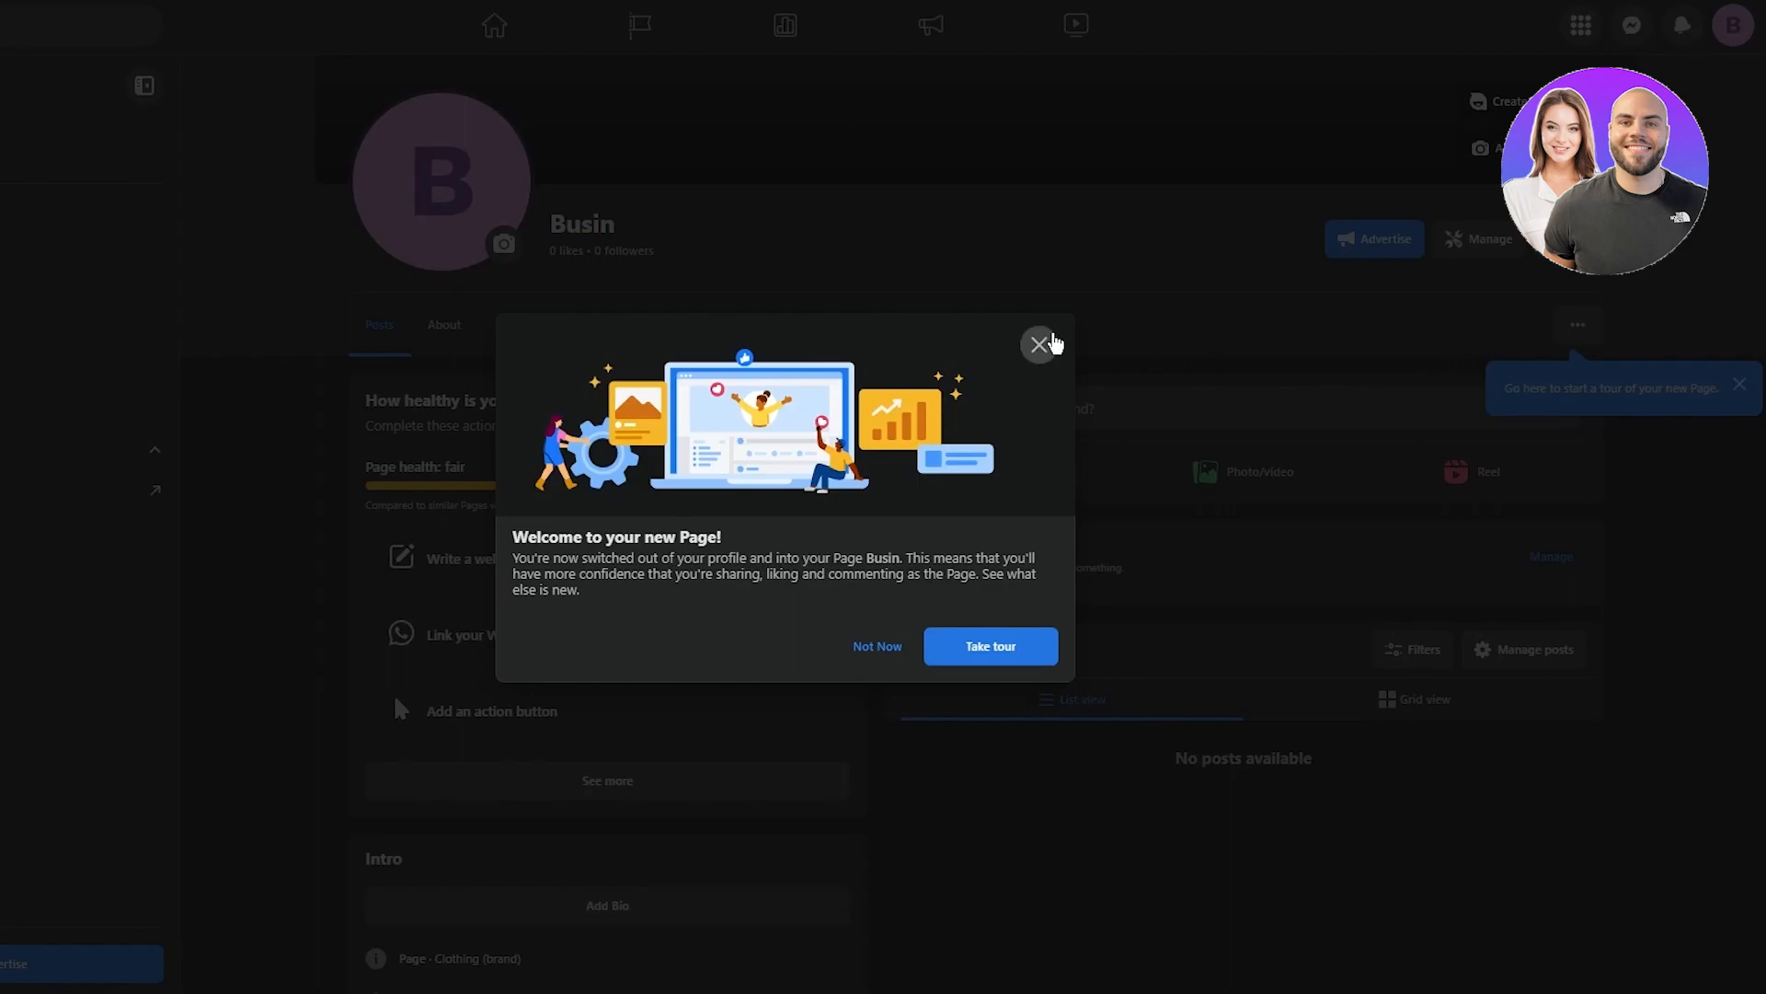
Dismiss the welcome message and tour hint on the new Busin page and check its intro details.
left_click(1235, 344)
scroll(1140, 345, "up", 2)
left_click(1740, 744)
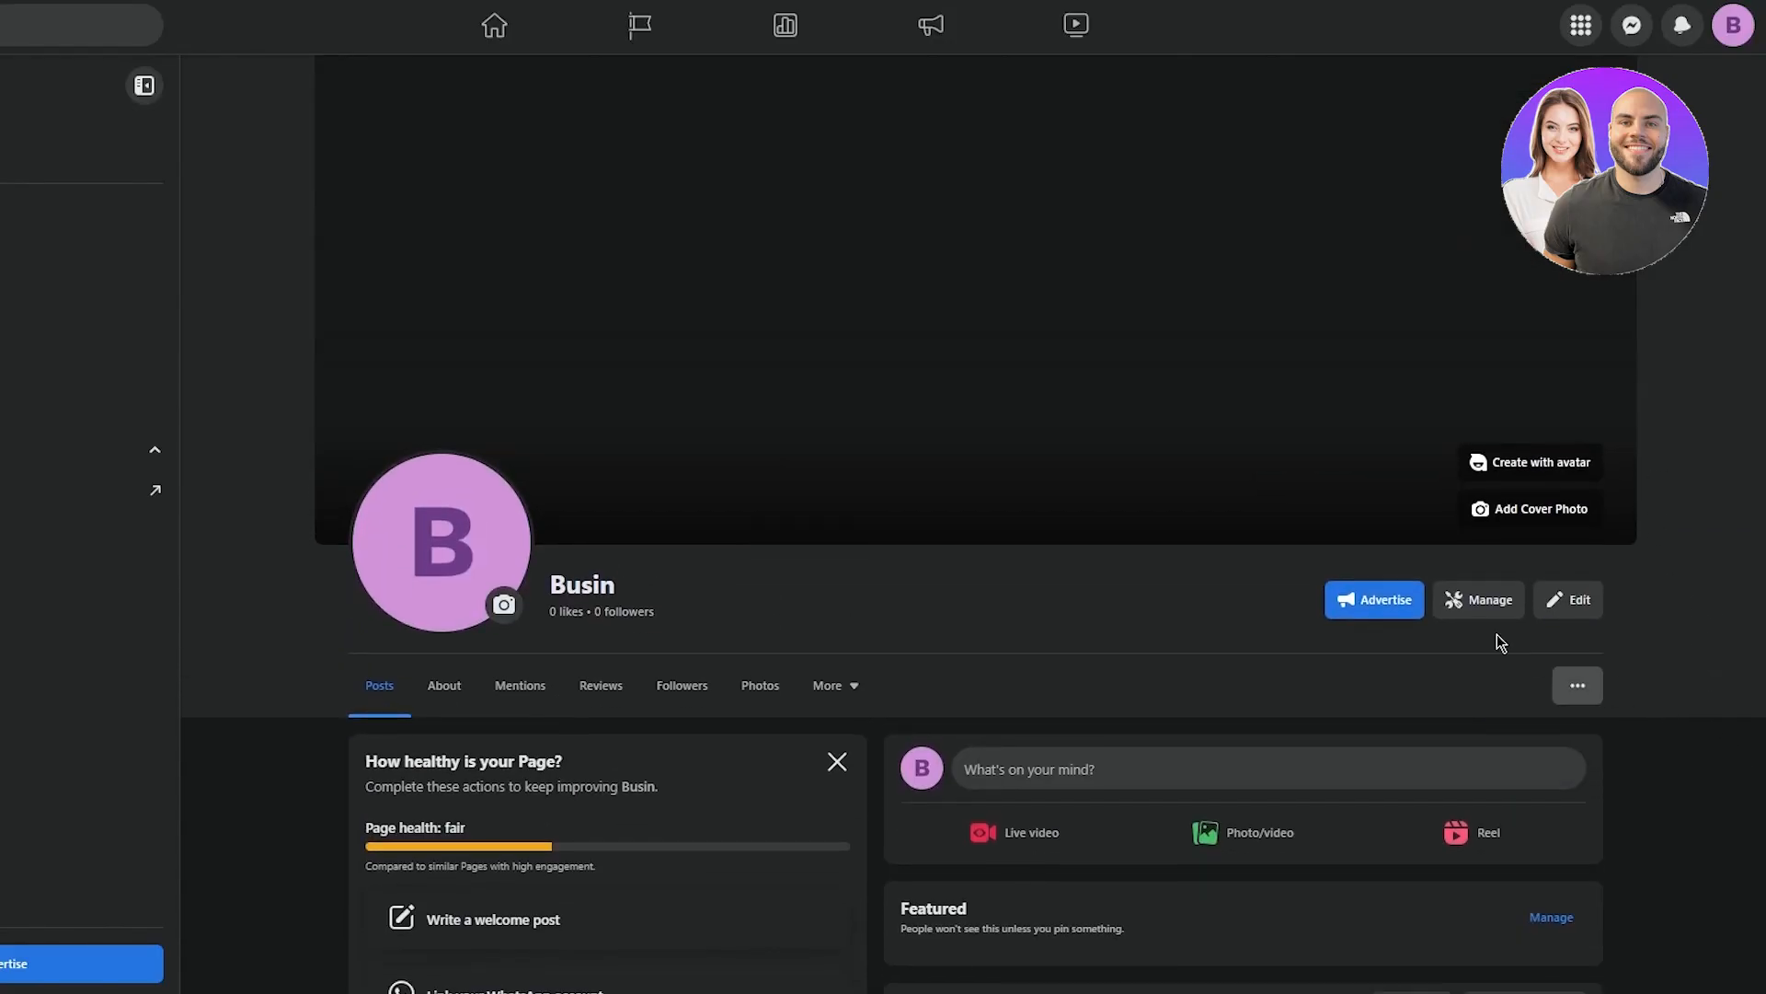
scroll(1362, 608, "down", 8)
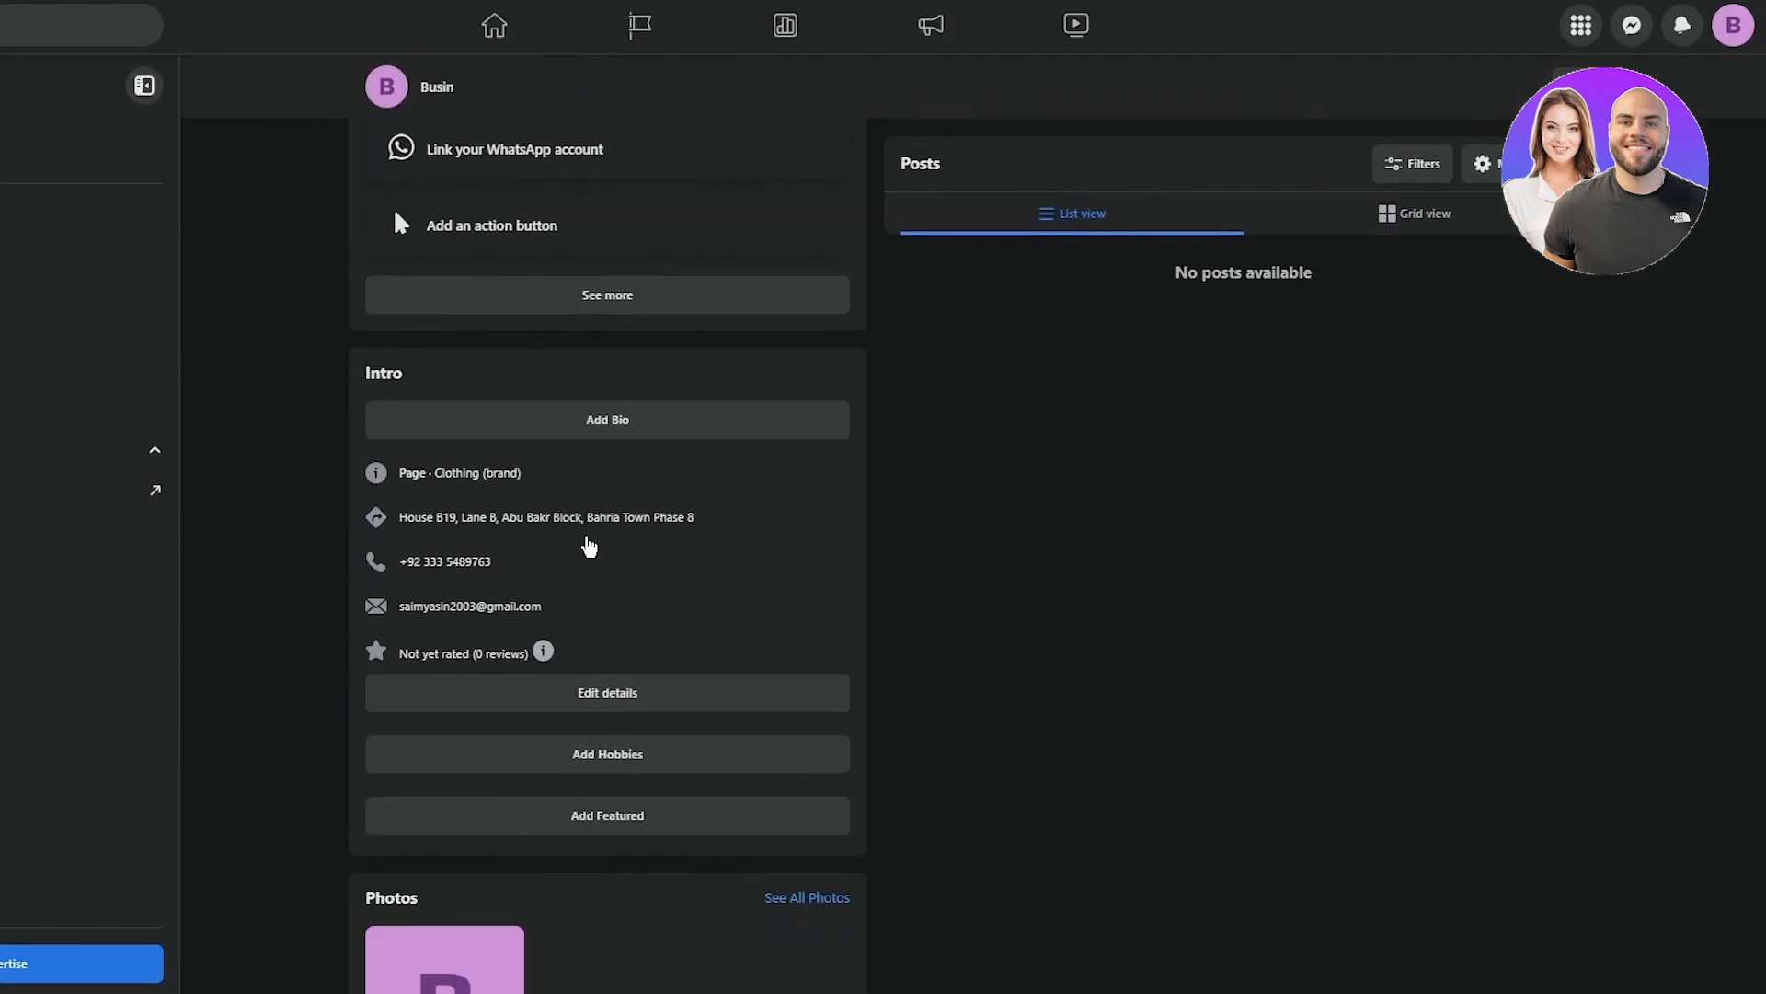
Open Meta Business Suite for the Busin page and dismiss the tip about selecting what to work on.
left_click(70, 503)
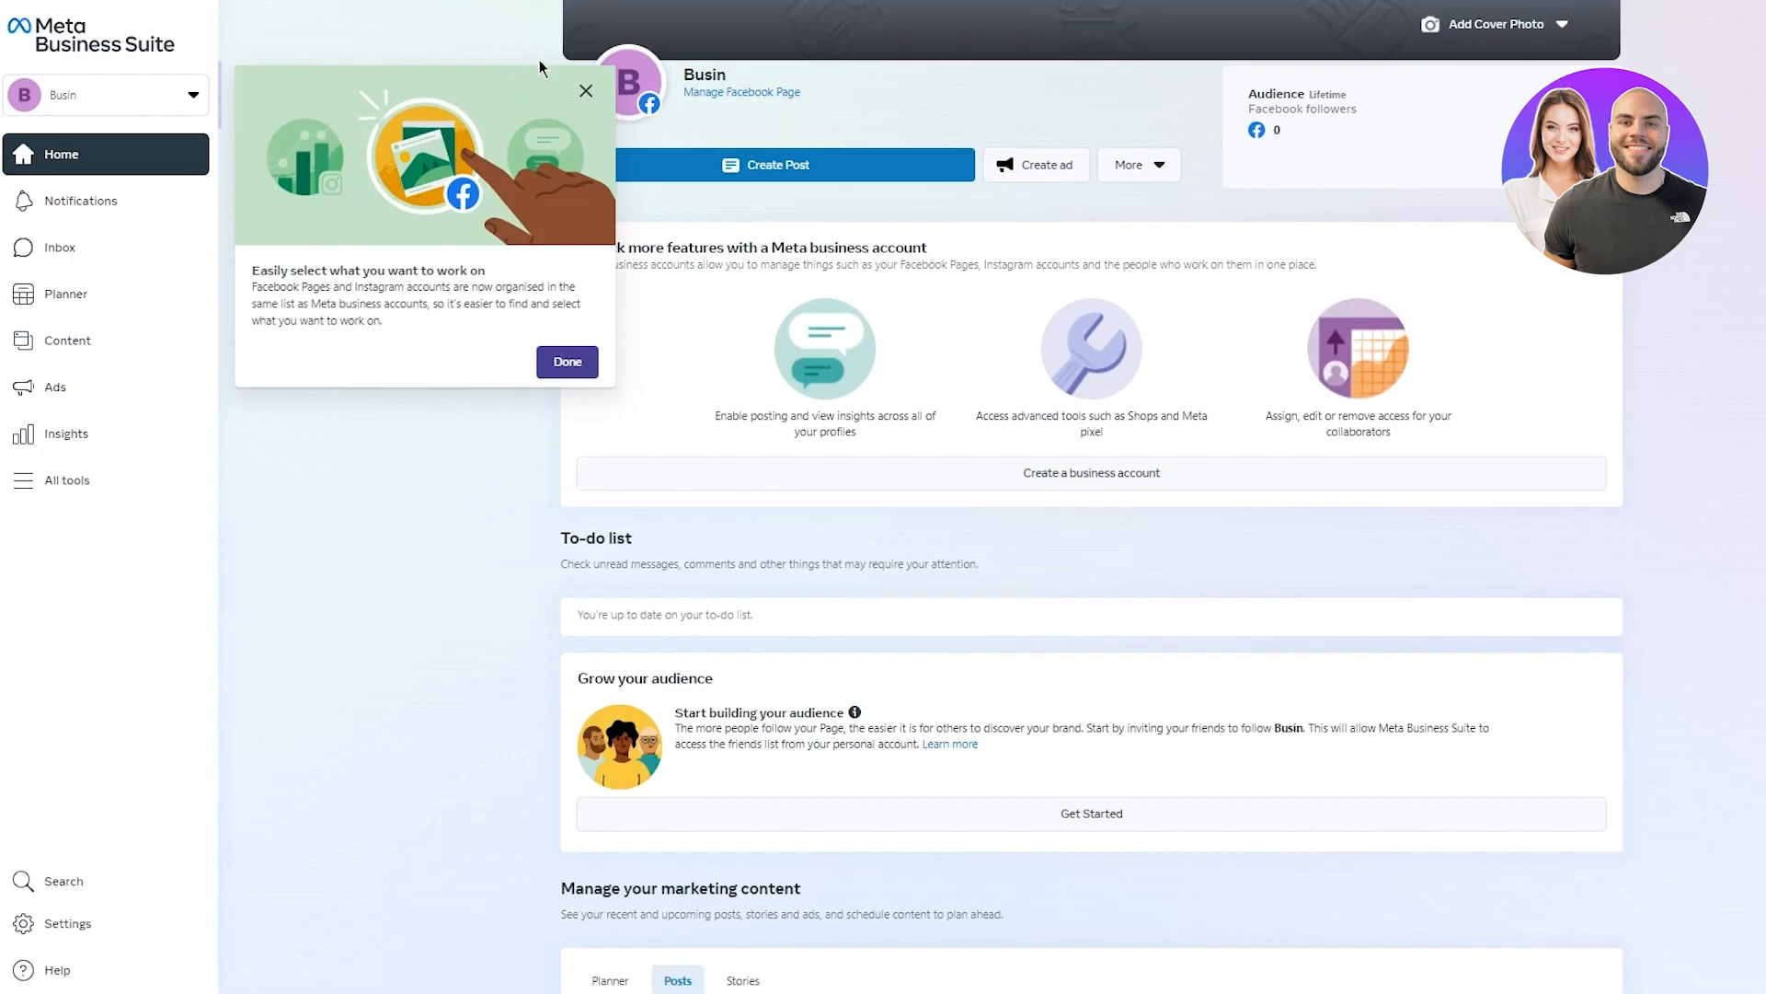
left_click(586, 90)
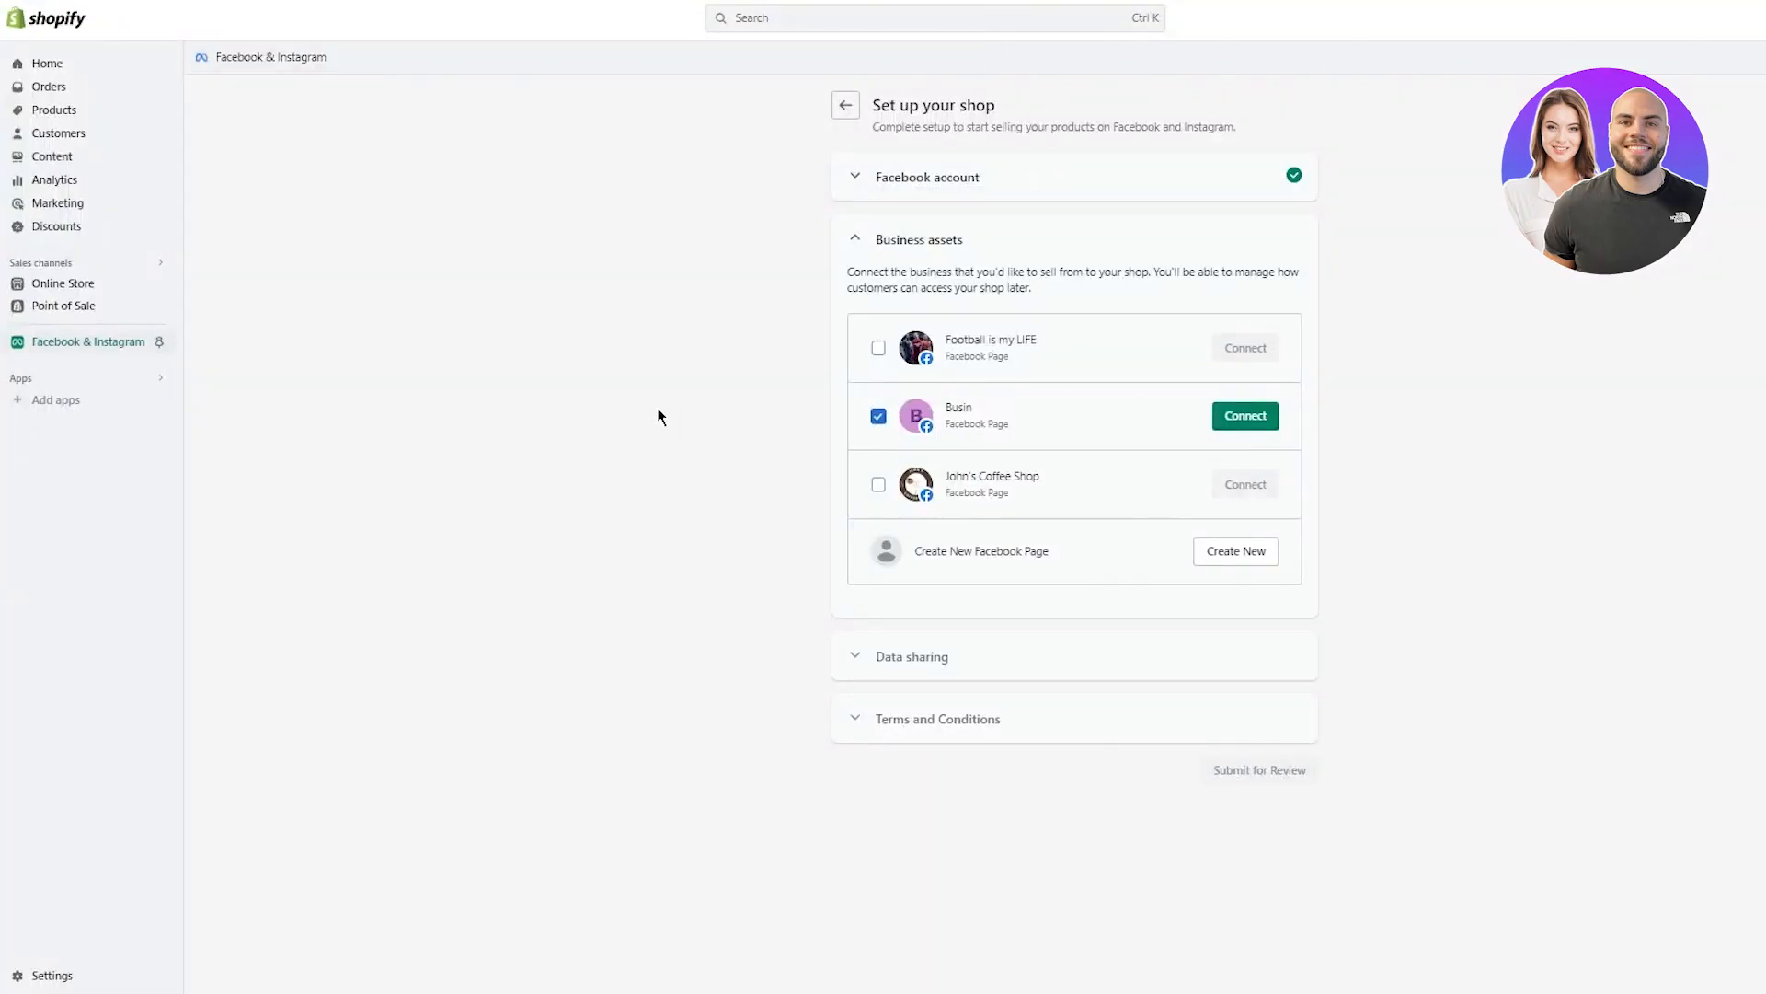
Collapse the Business assets section in Shopify, check the Data sharing section, and return to the Facebook & Instagram start page.
left_click(856, 232)
triple_click(859, 316)
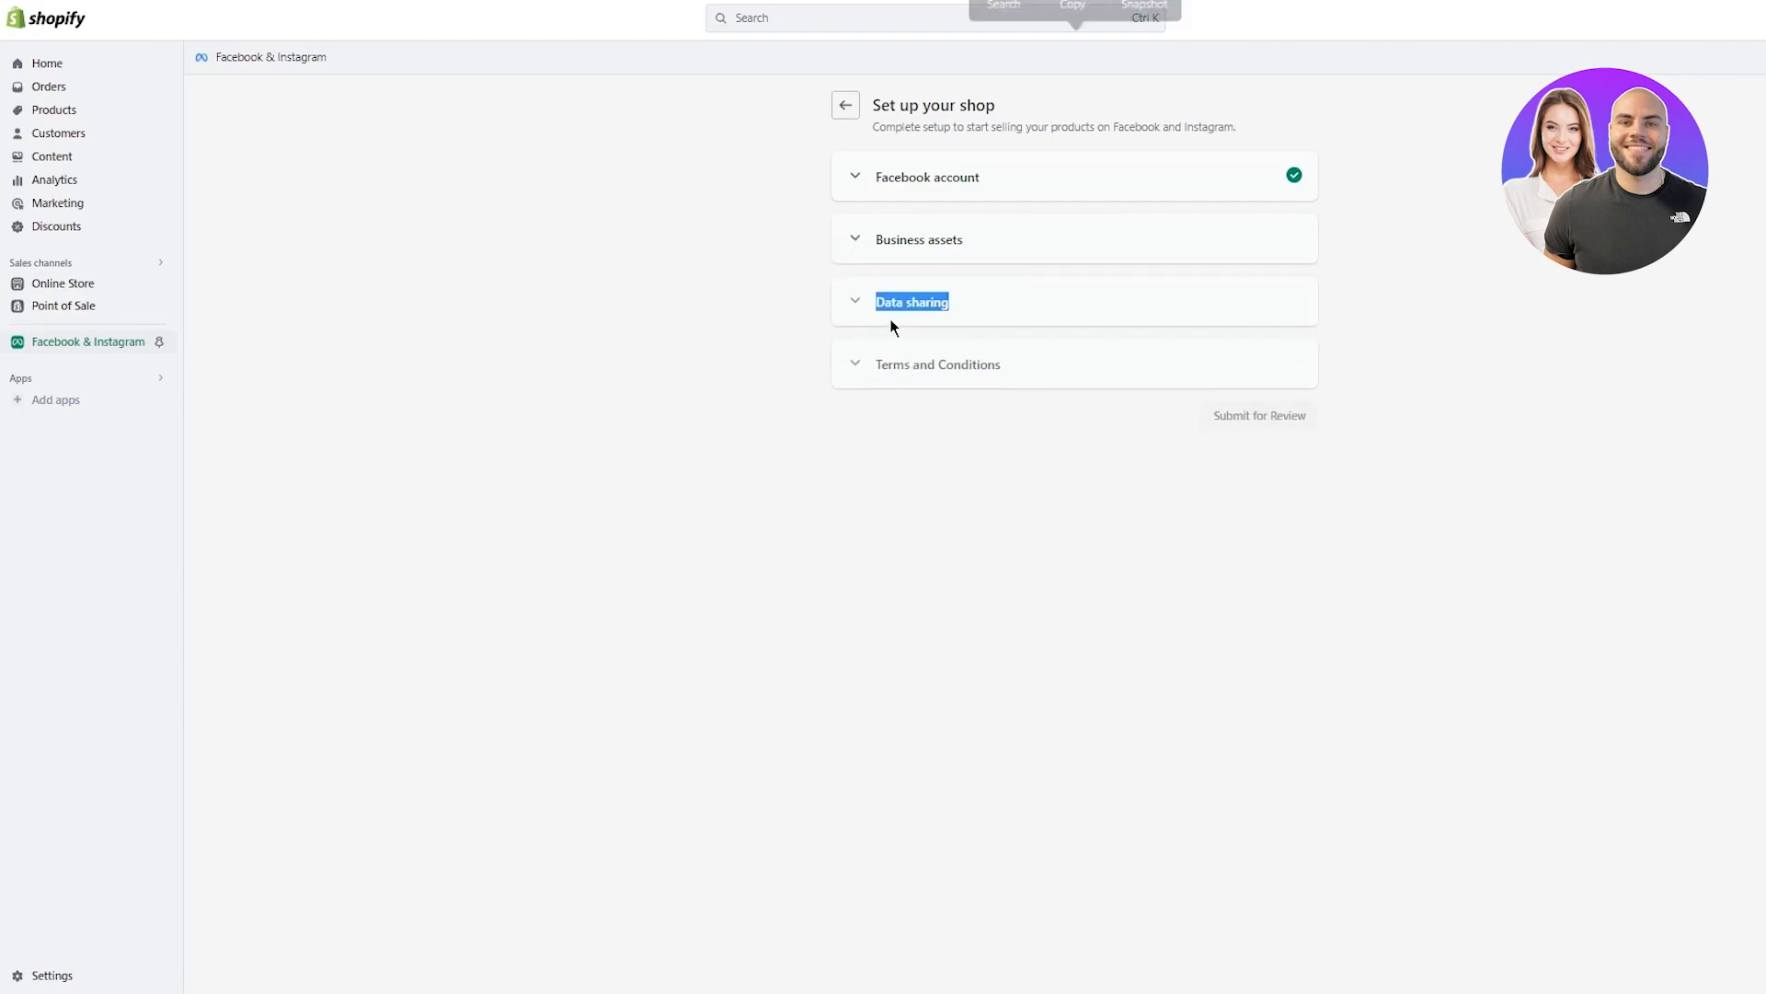
left_click(1064, 326)
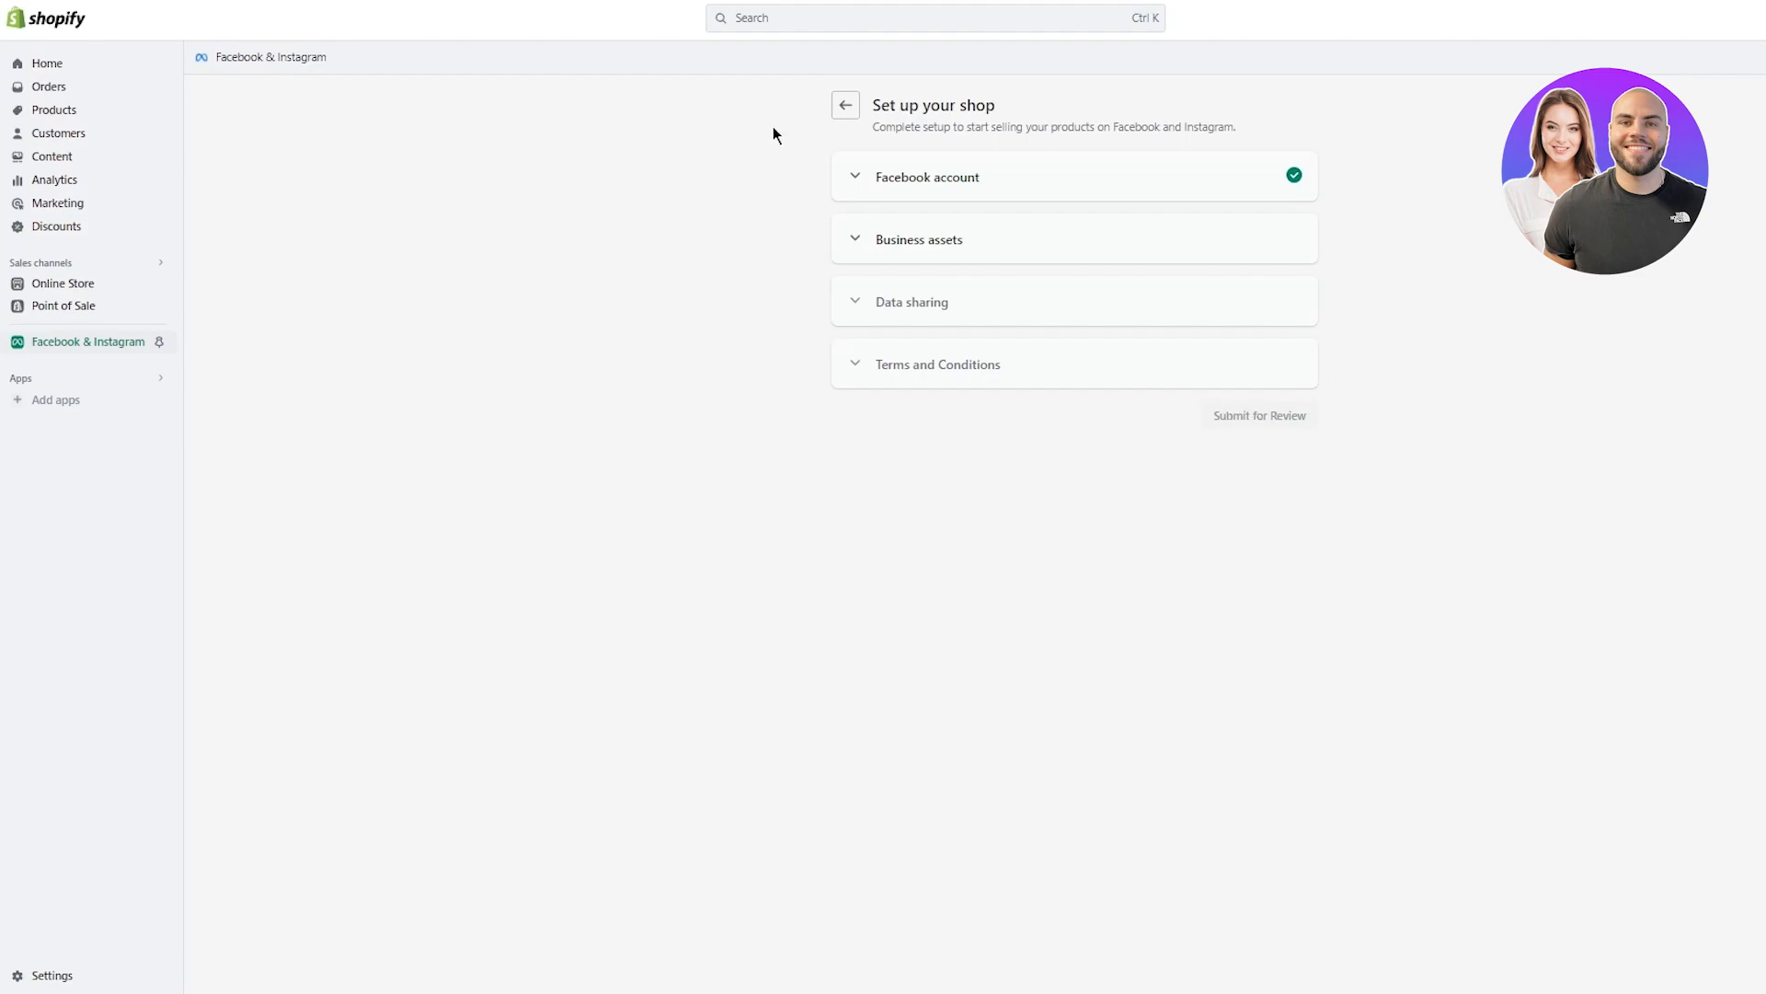
left_click(844, 106)
Look over the Busin Facebook page and open Automated ads among its promotion options.
scroll(710, 505, "down", 1)
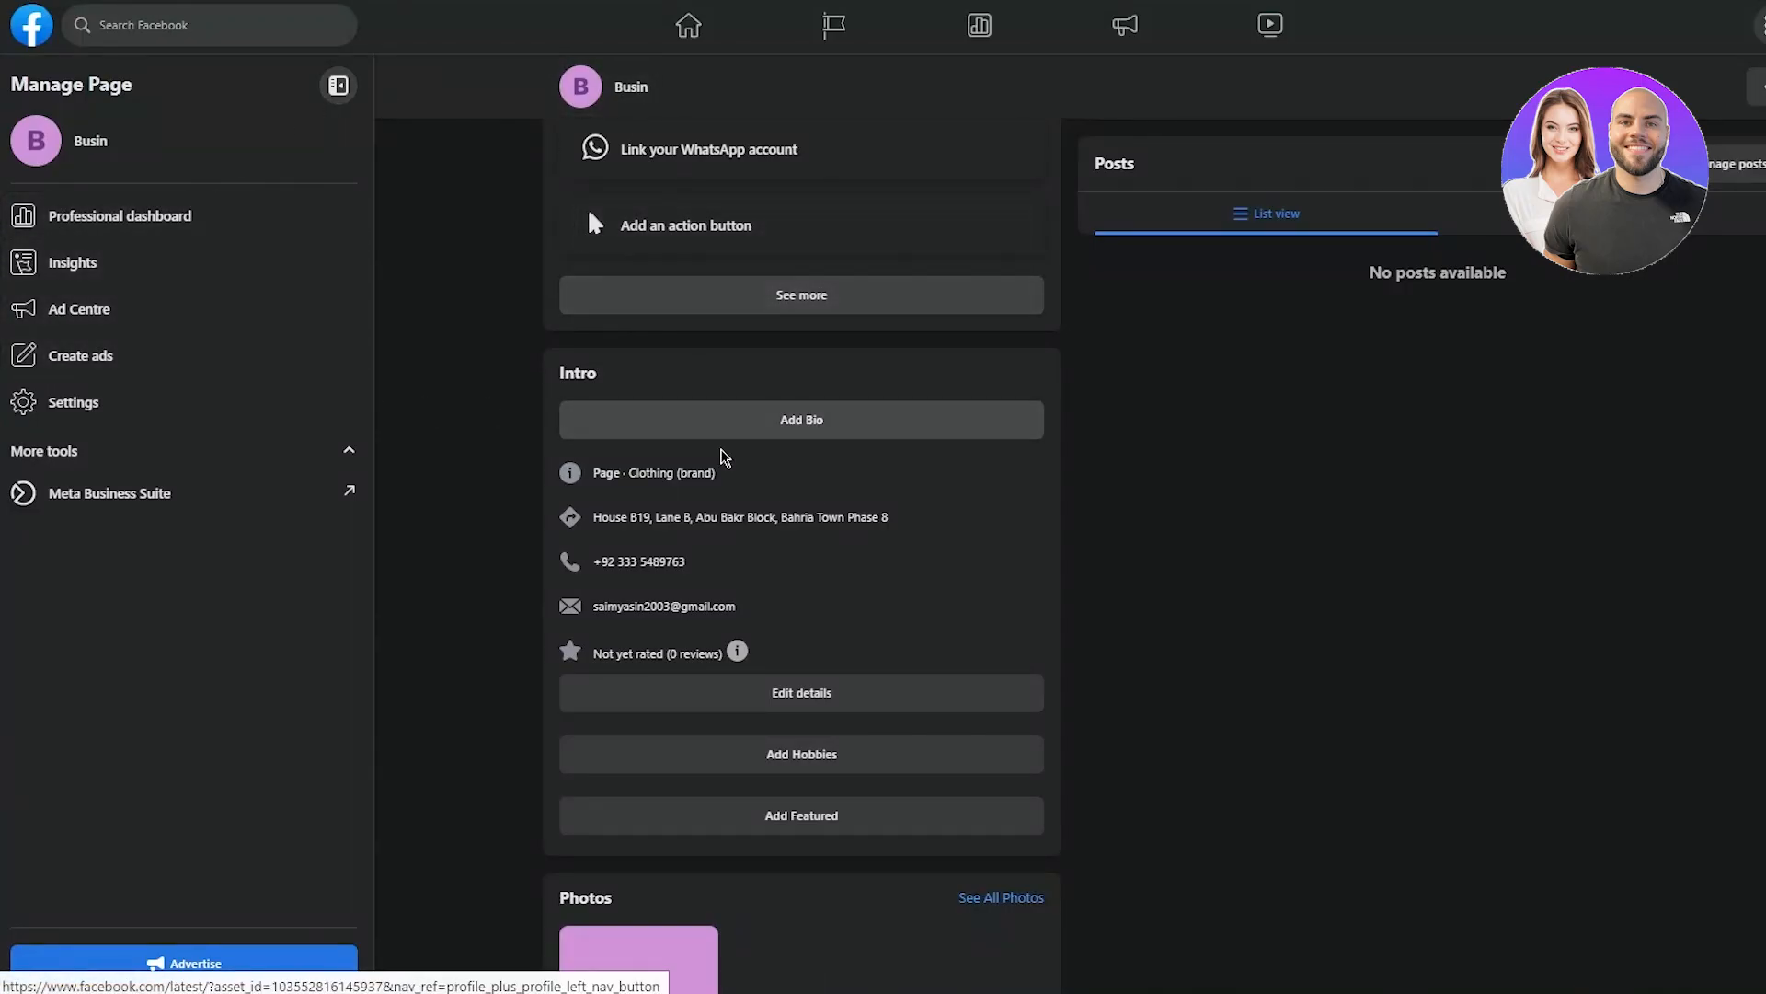
scroll(929, 524, "up", 1)
scroll(930, 524, "up", 9)
scroll(1442, 380, "down", 6)
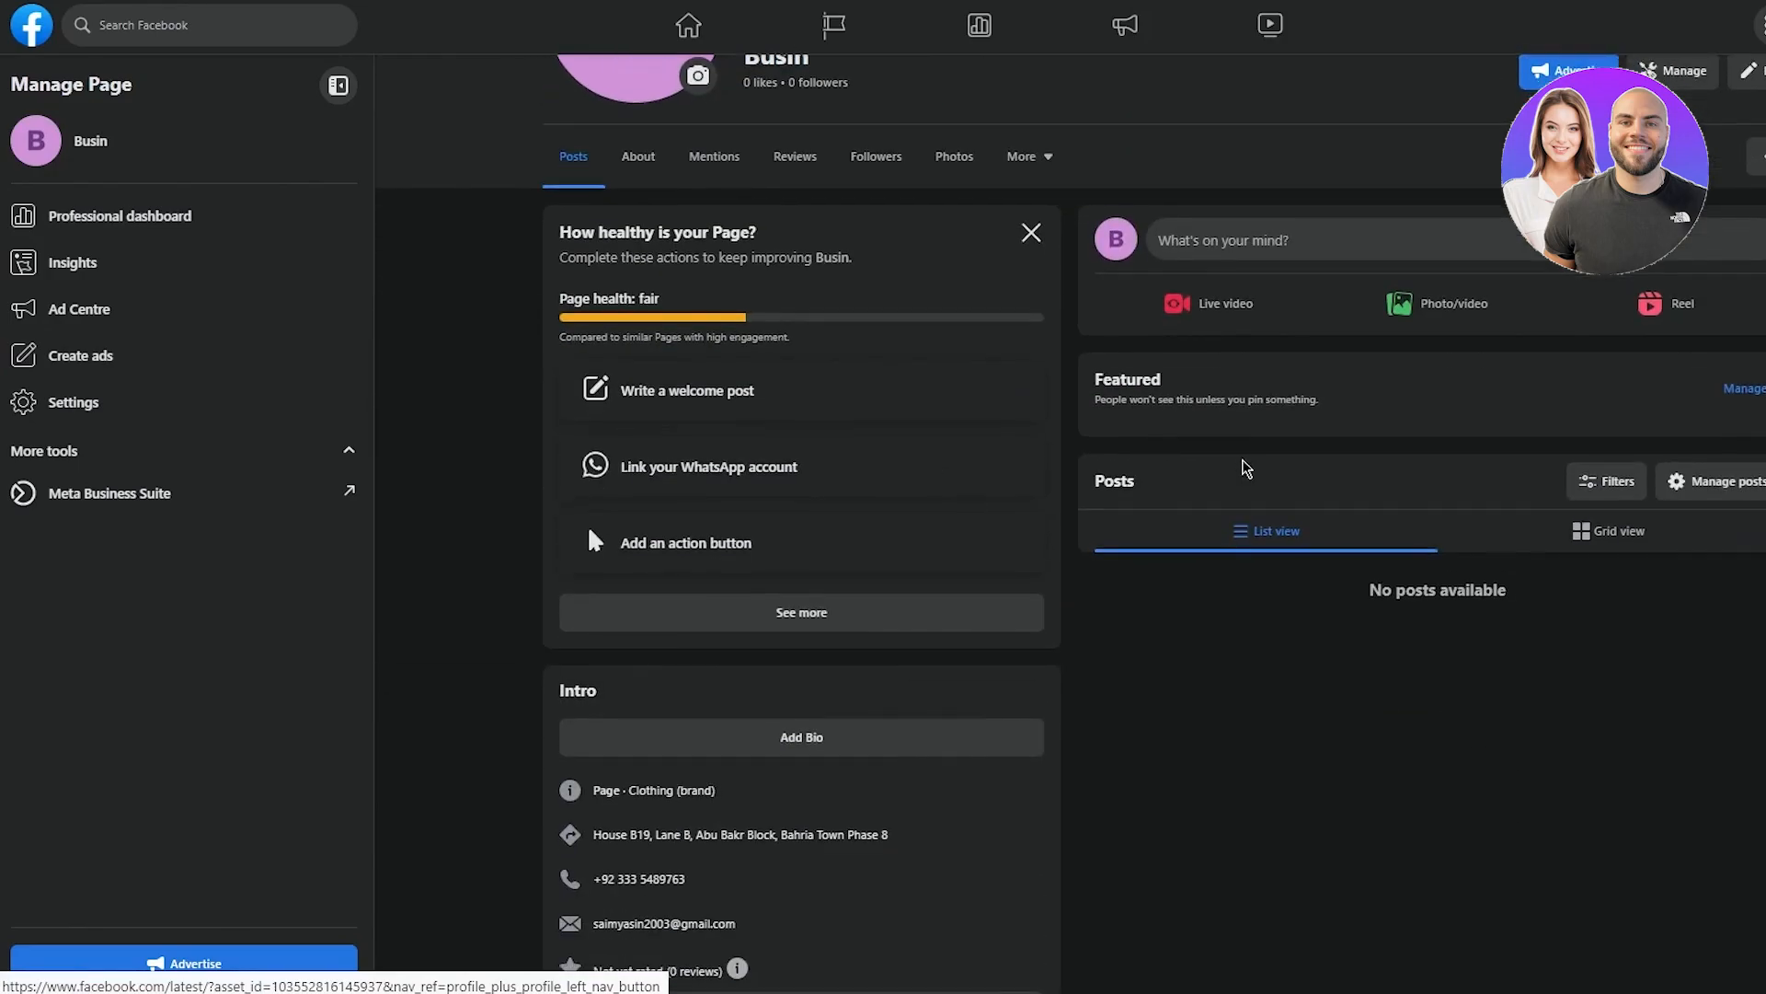
scroll(1442, 380, "up", 3)
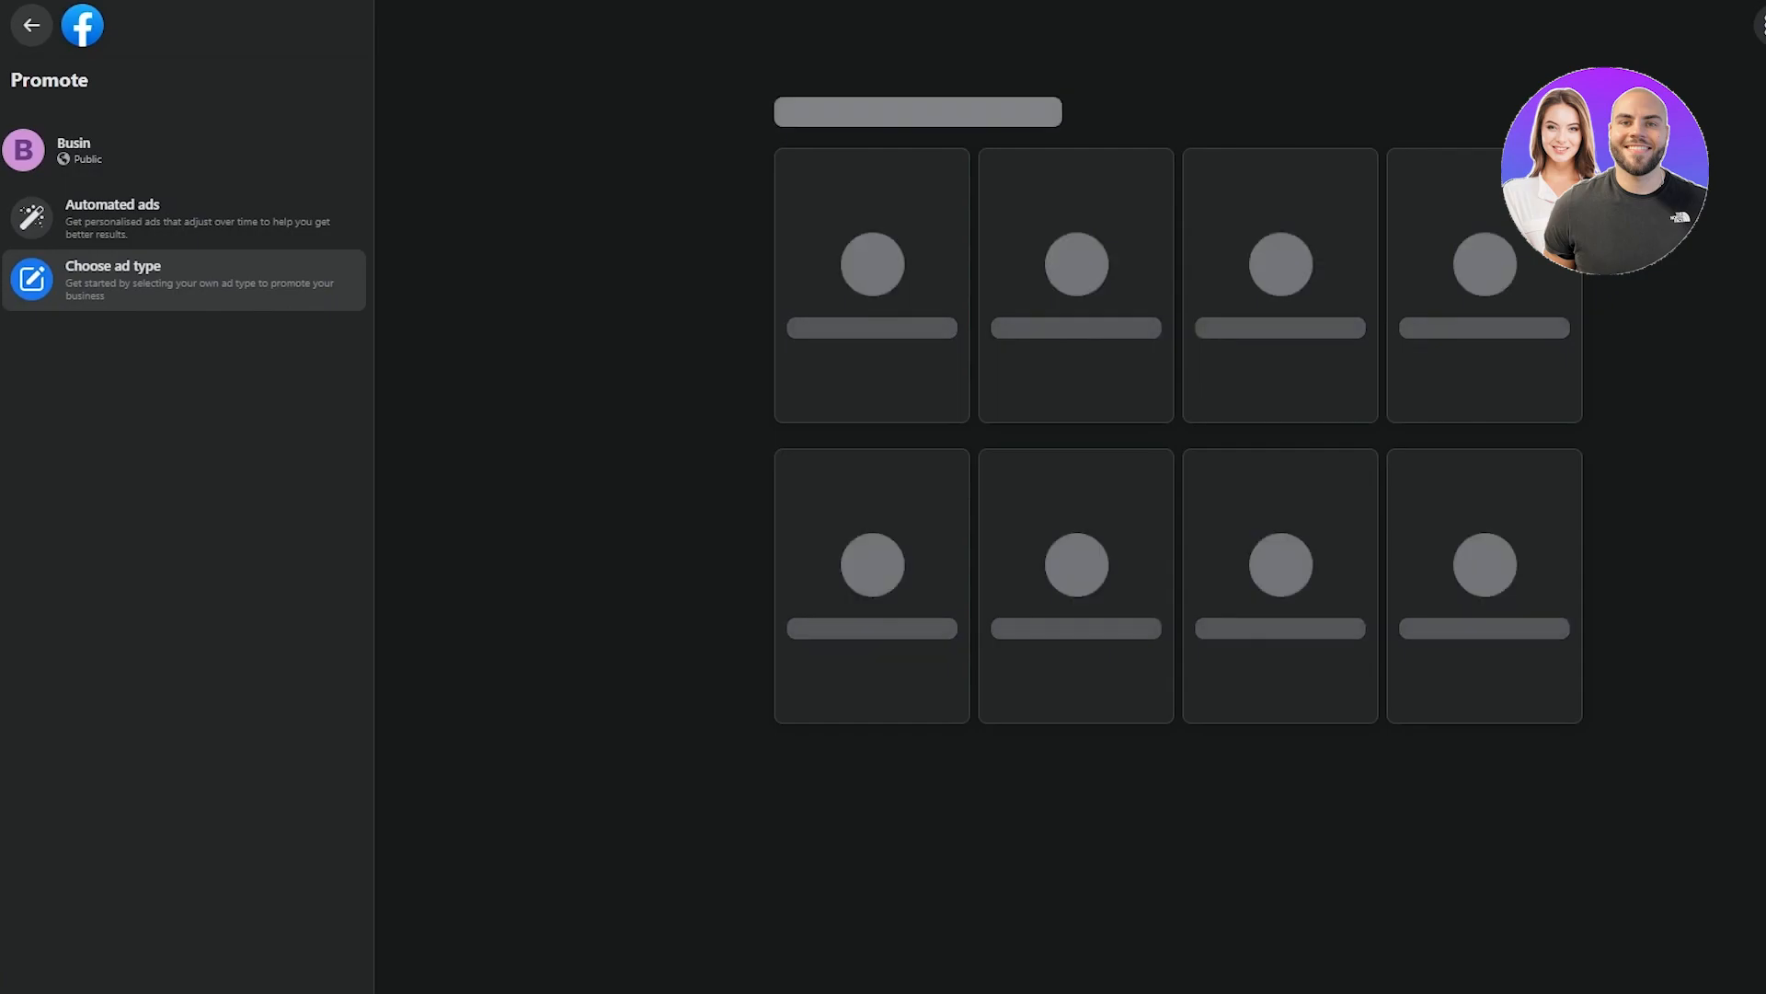
left_click(204, 241)
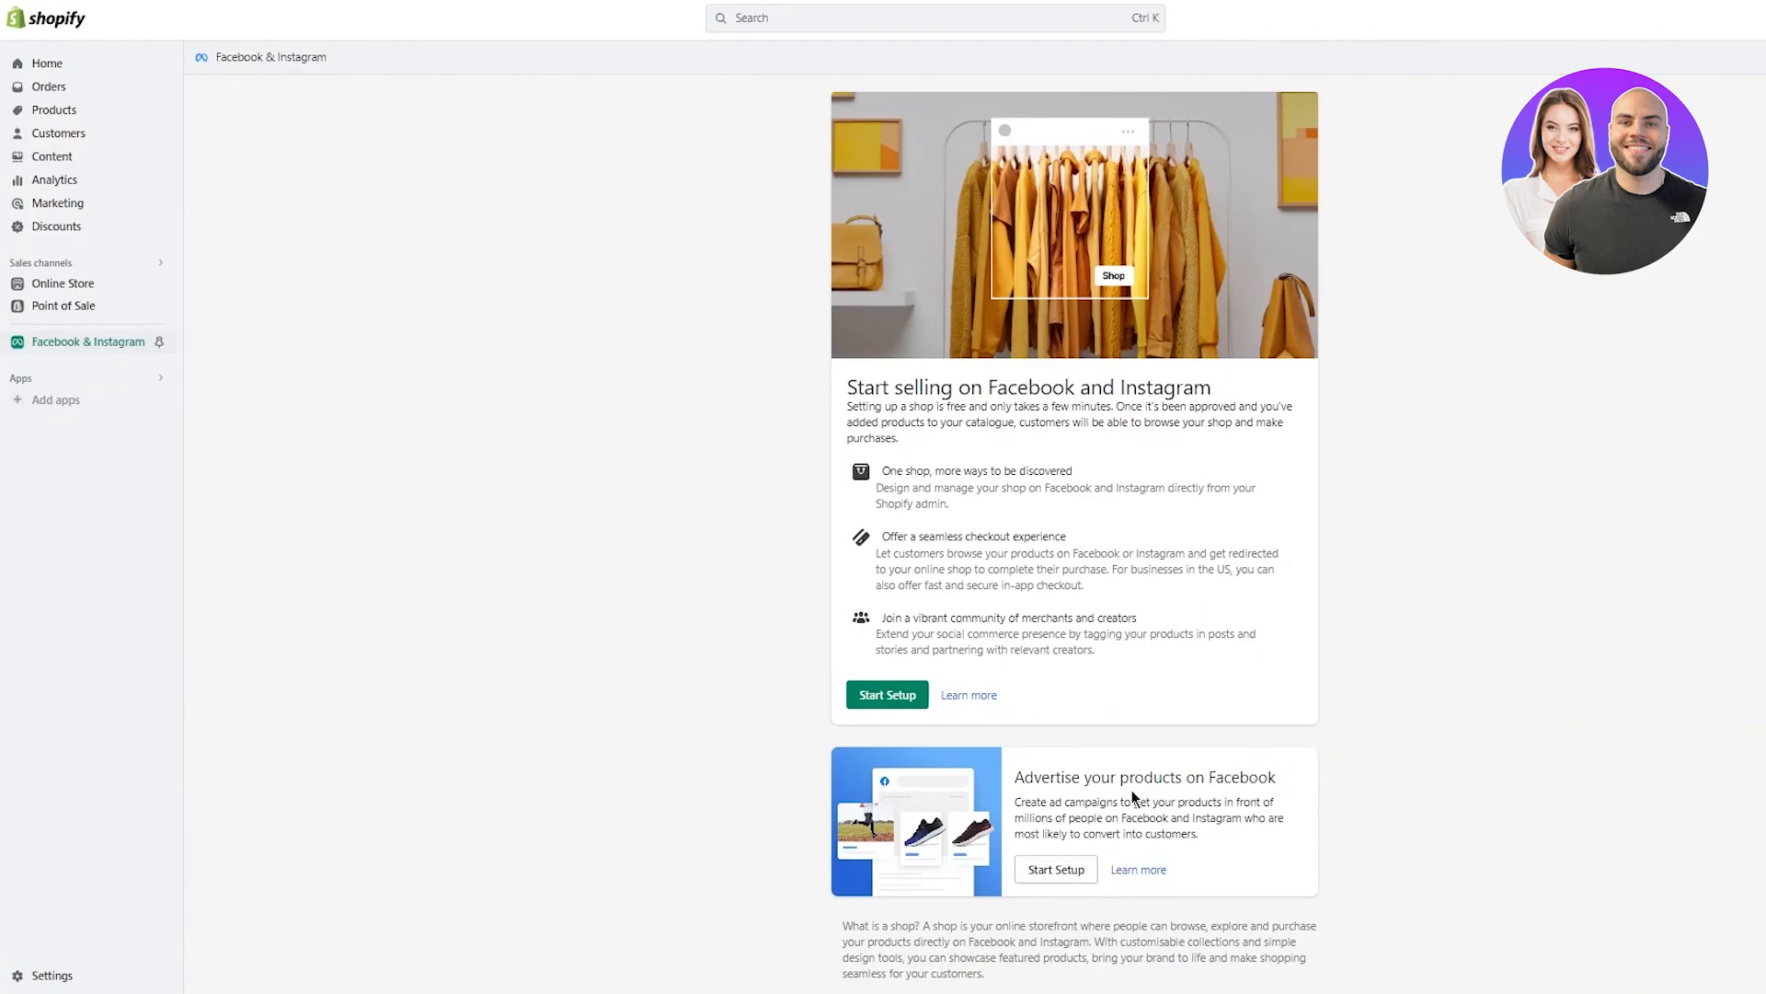
Read the offer to advertise products on Facebook in the Shopify sales channel and start its setup.
left_click_drag(1042, 775, 1308, 768)
left_click_drag(1132, 802, 1244, 802)
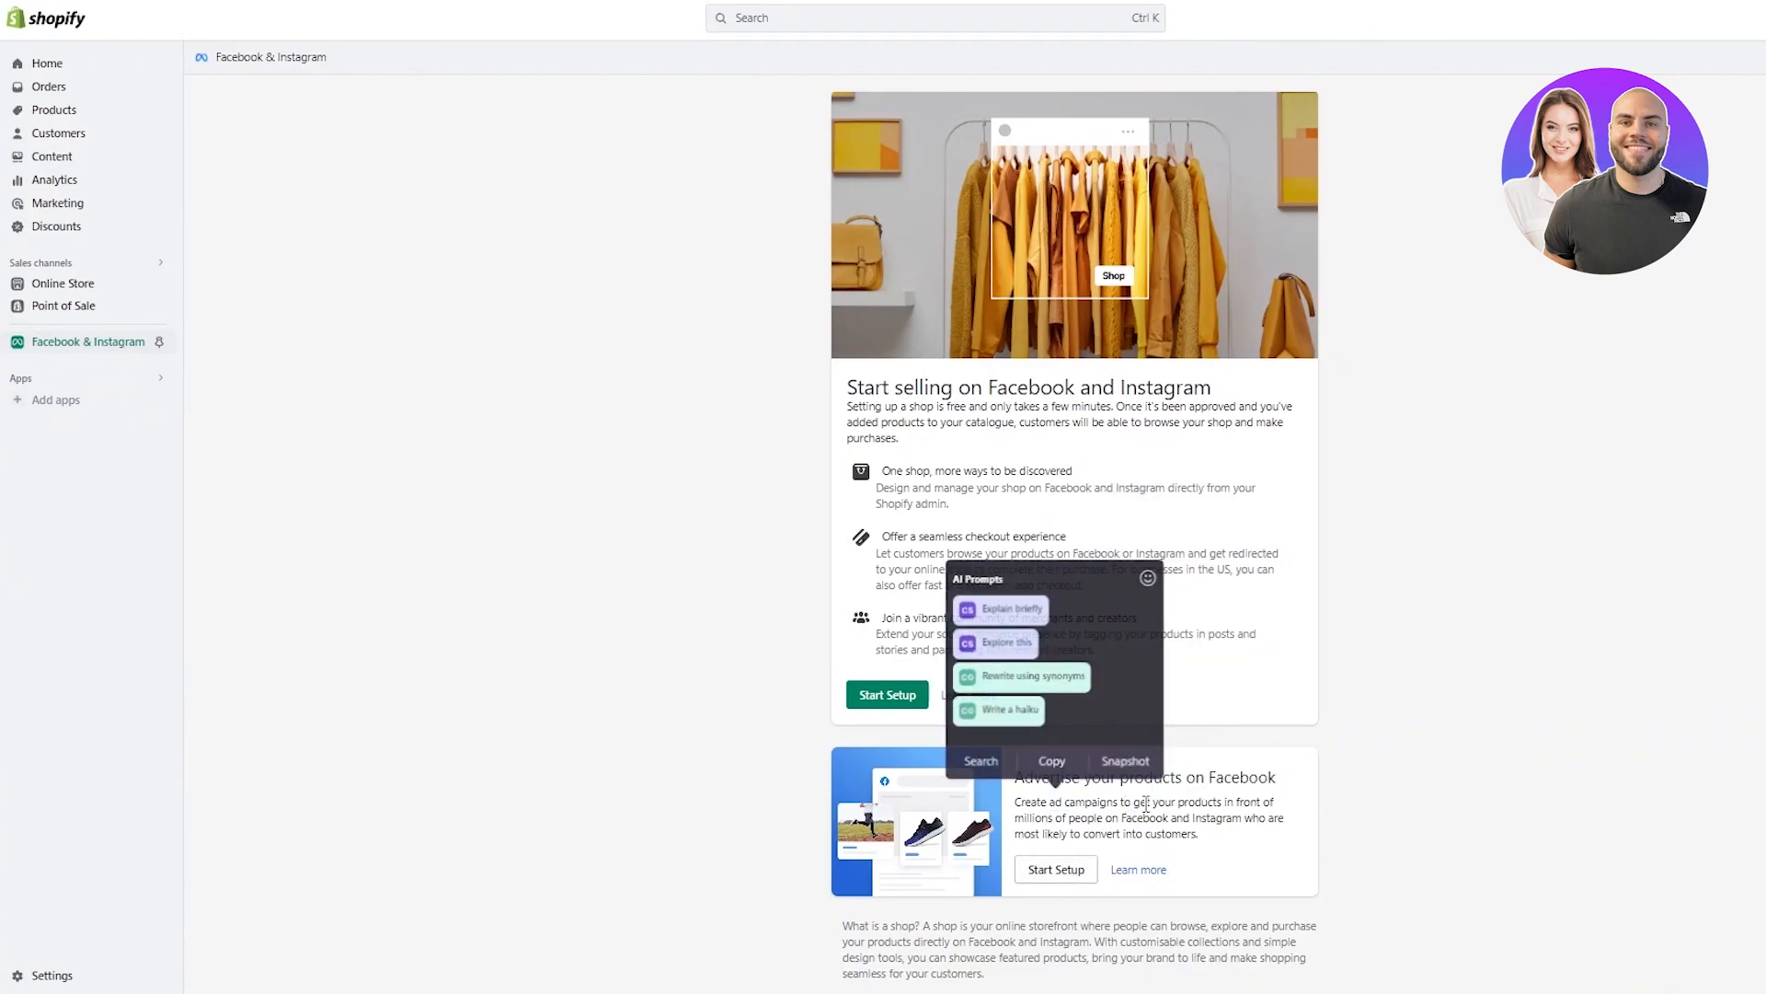
left_click(1082, 877)
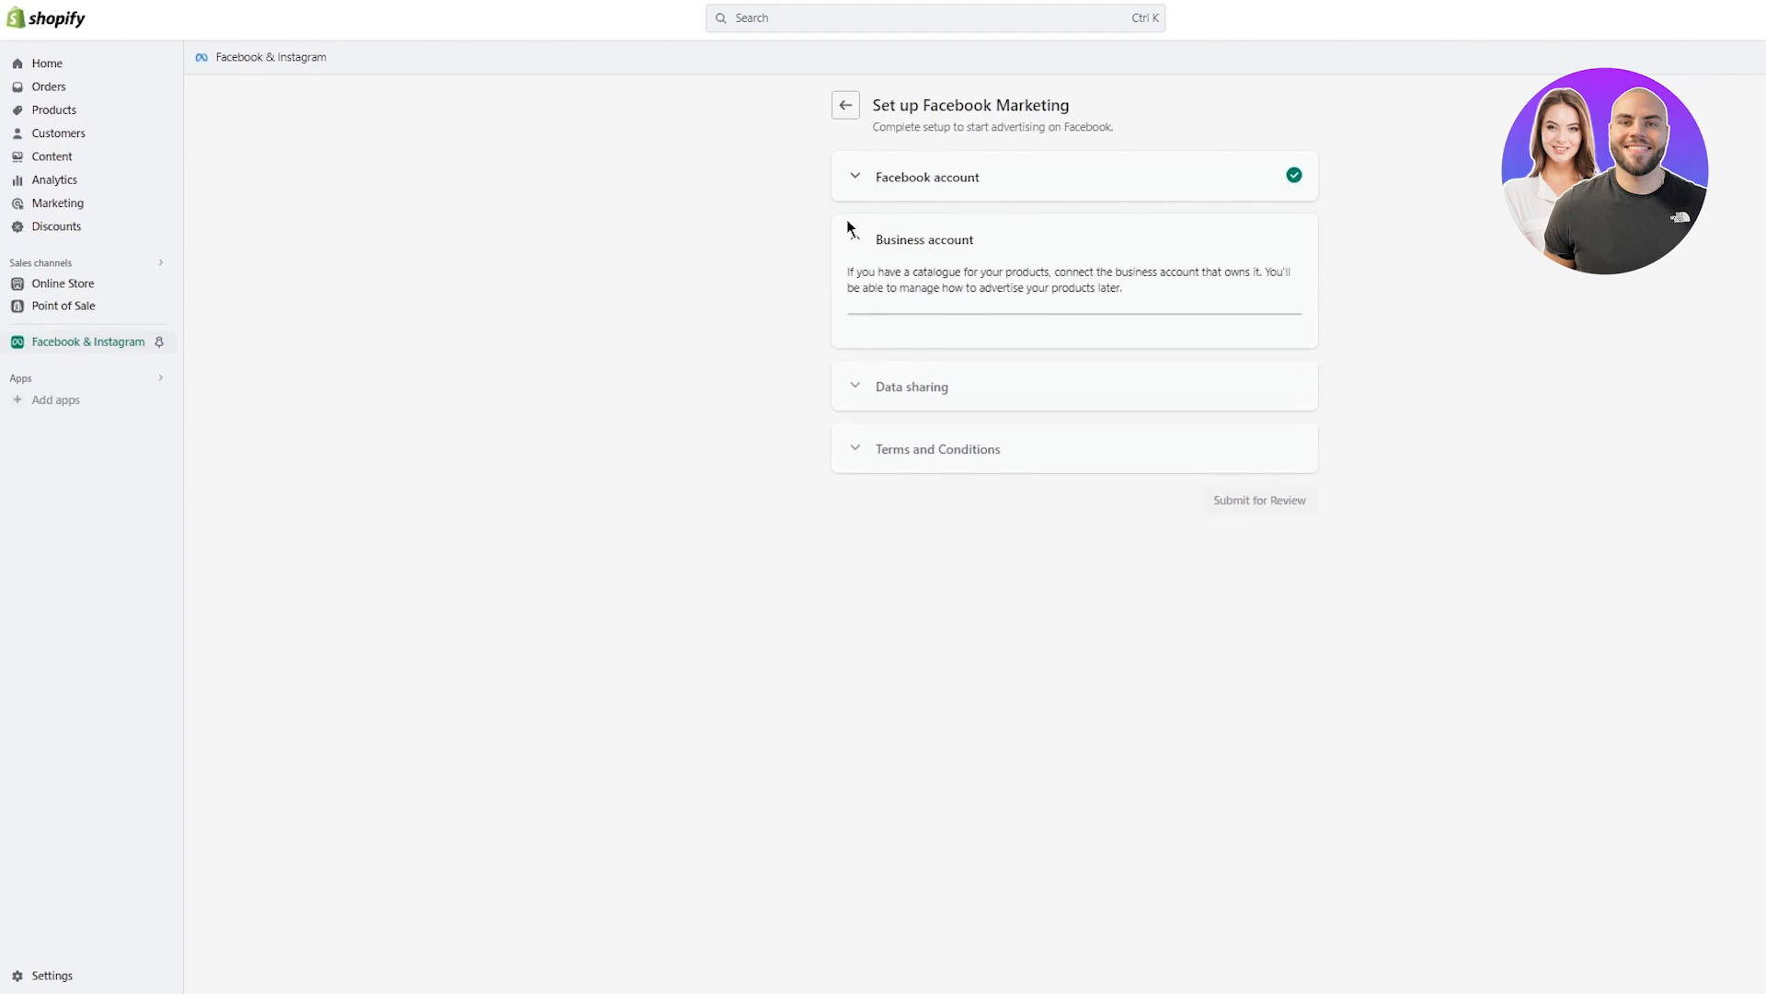
Examine the Business account section of the Facebook Marketing setup and return to the sales channel's start page.
left_click_drag(881, 273, 1158, 275)
left_click(1069, 300)
left_click(1126, 282)
left_click(845, 108)
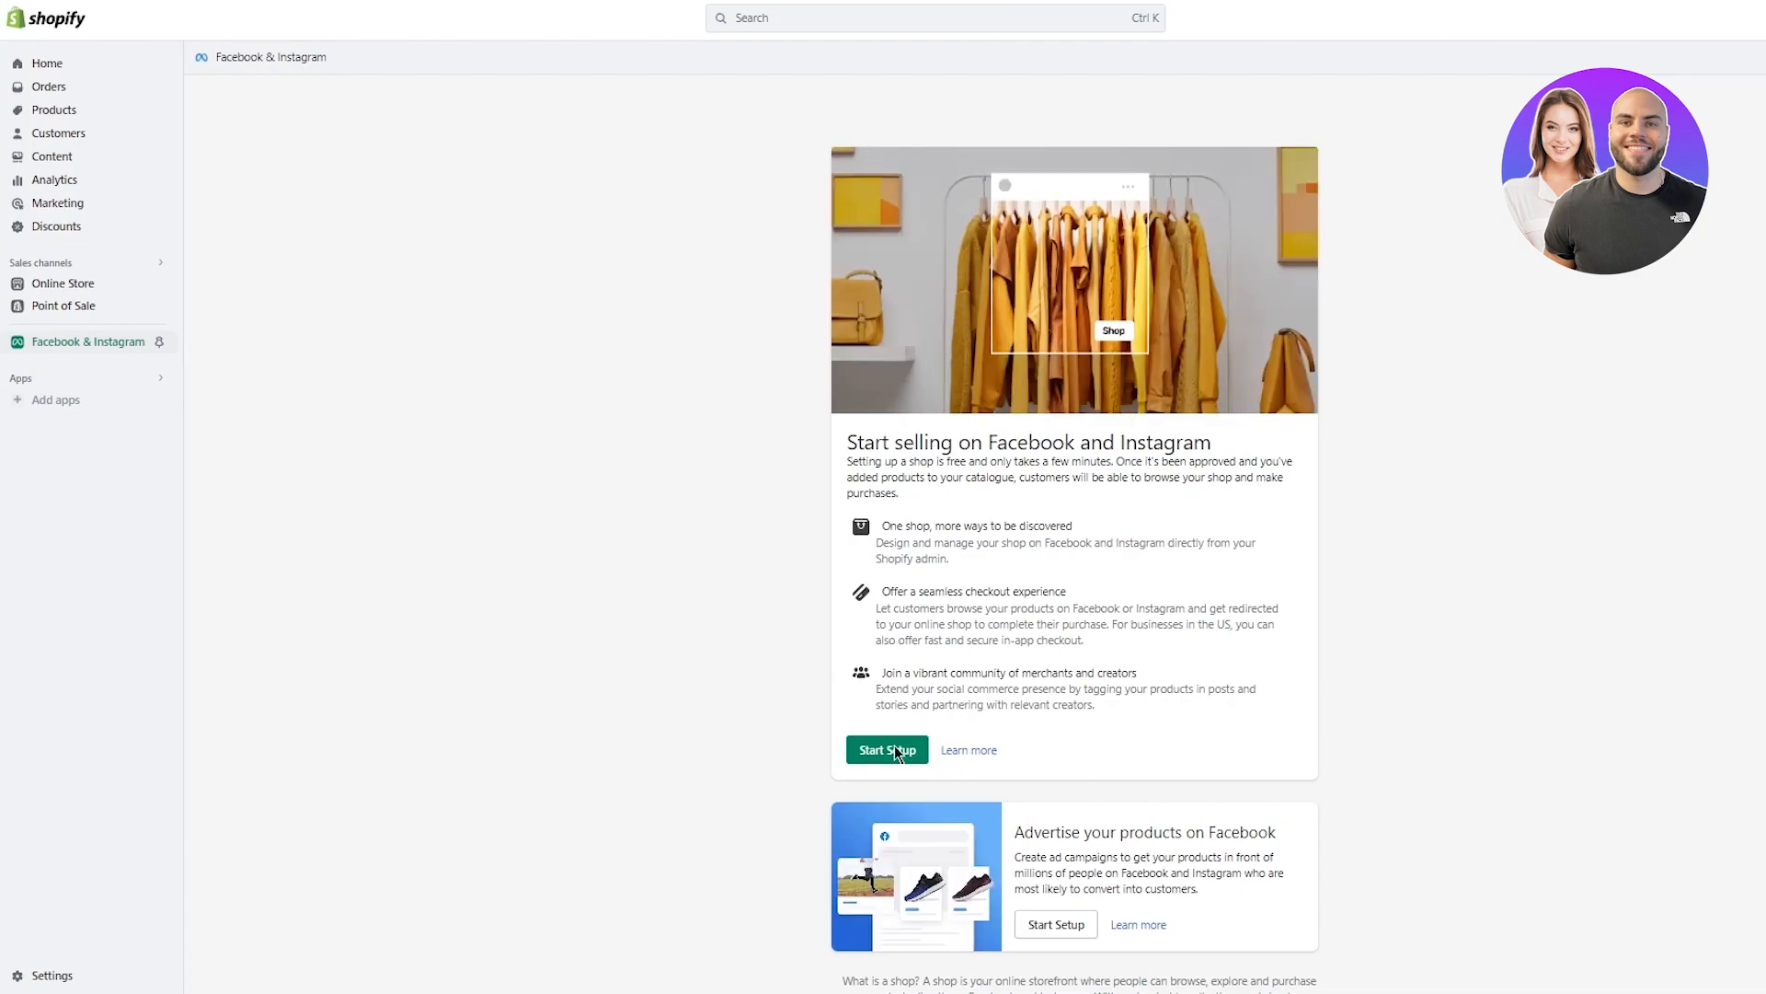